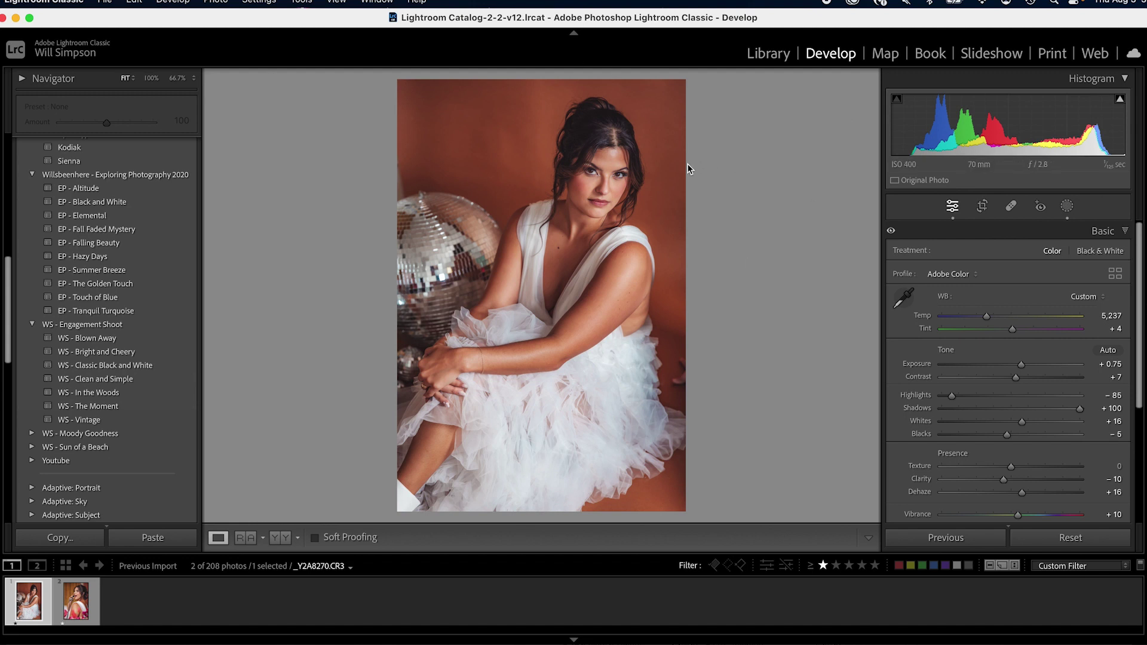
Compare before and after, then check the custom point tone curve and collapse Basic and Tone Curve.
{"action": "key", "text": "backslash"}
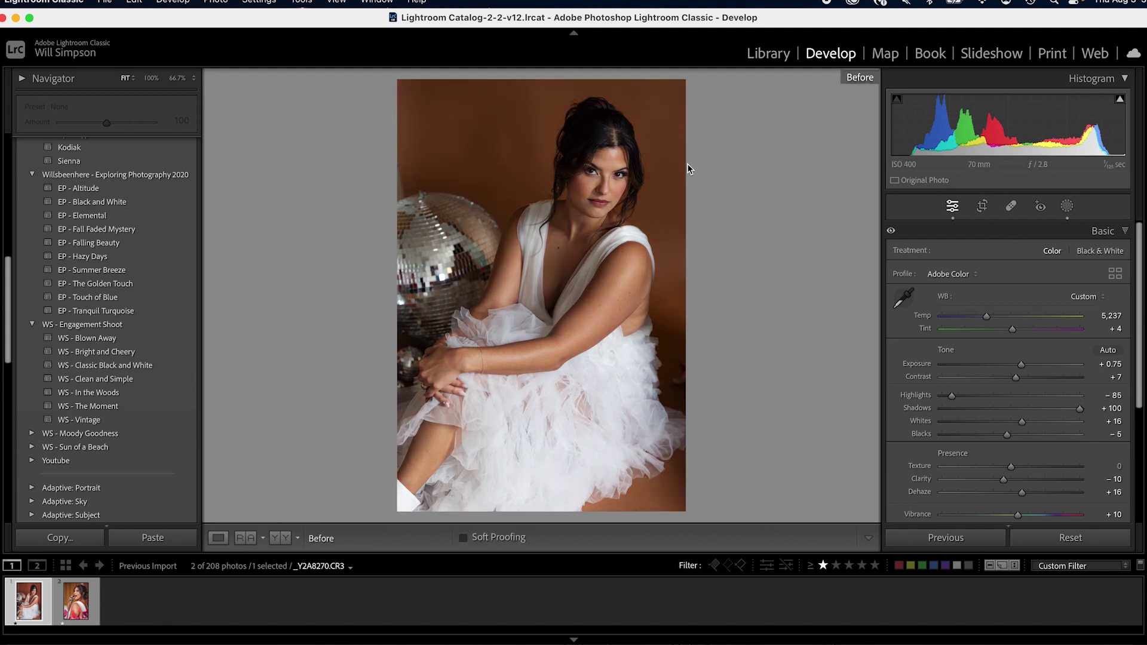
{"action": "key", "text": "backslash"}
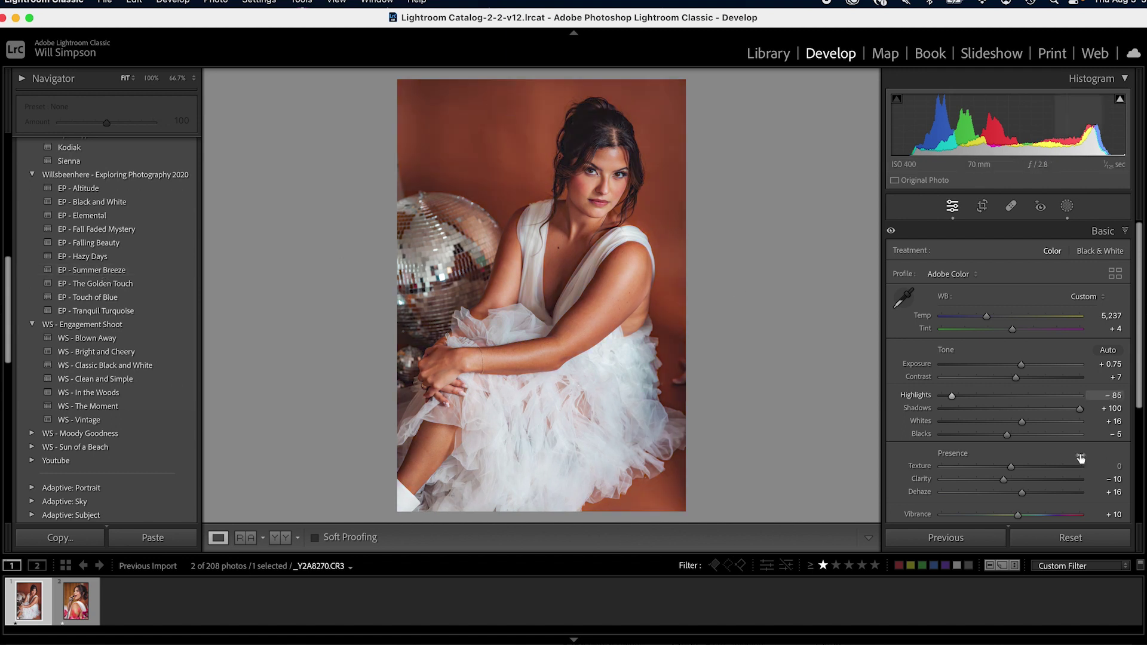
{"action": "left_click", "coordinate": [1123, 232]}
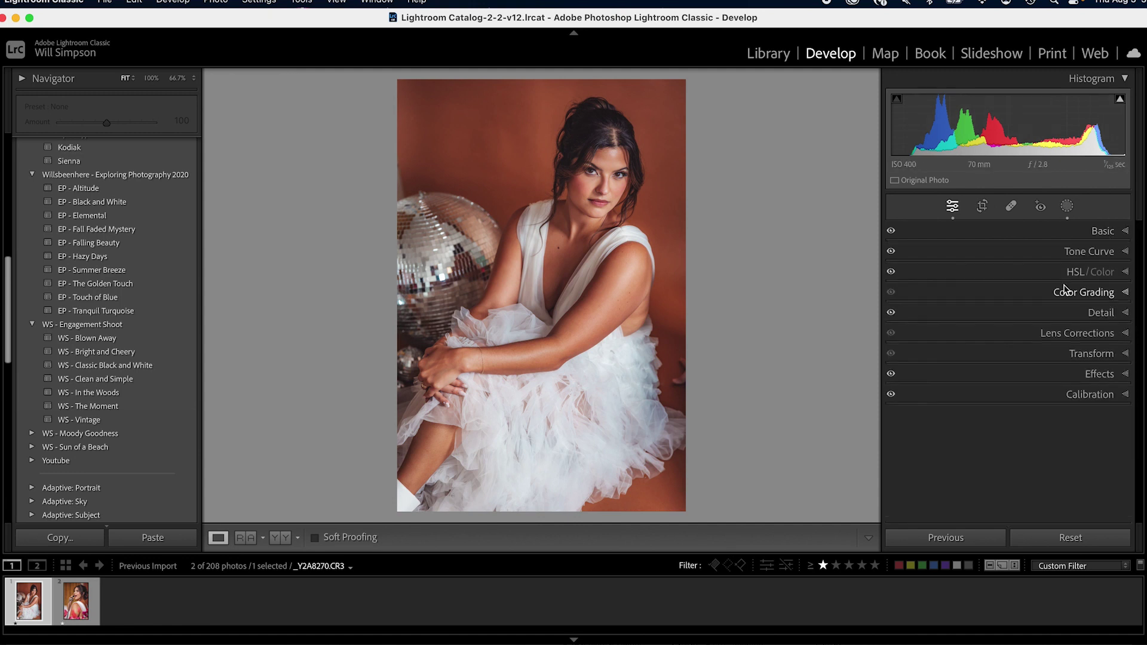
{"action": "left_click", "coordinate": [1105, 251]}
{"action": "left_click", "coordinate": [990, 272]}
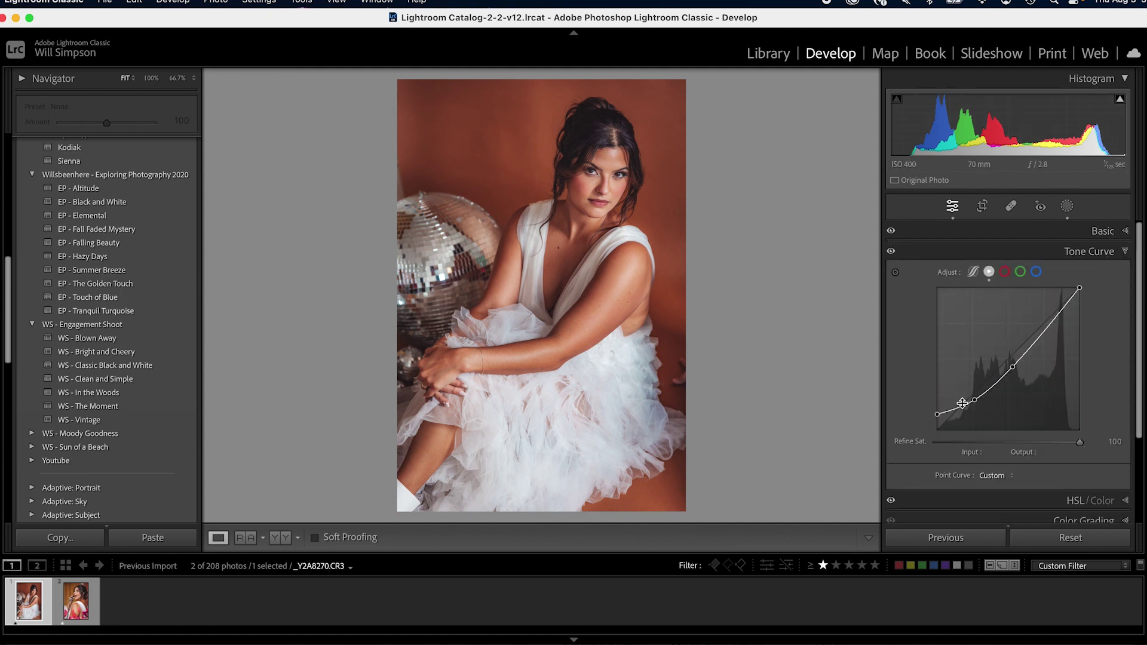
{"action": "left_click", "coordinate": [1106, 251]}
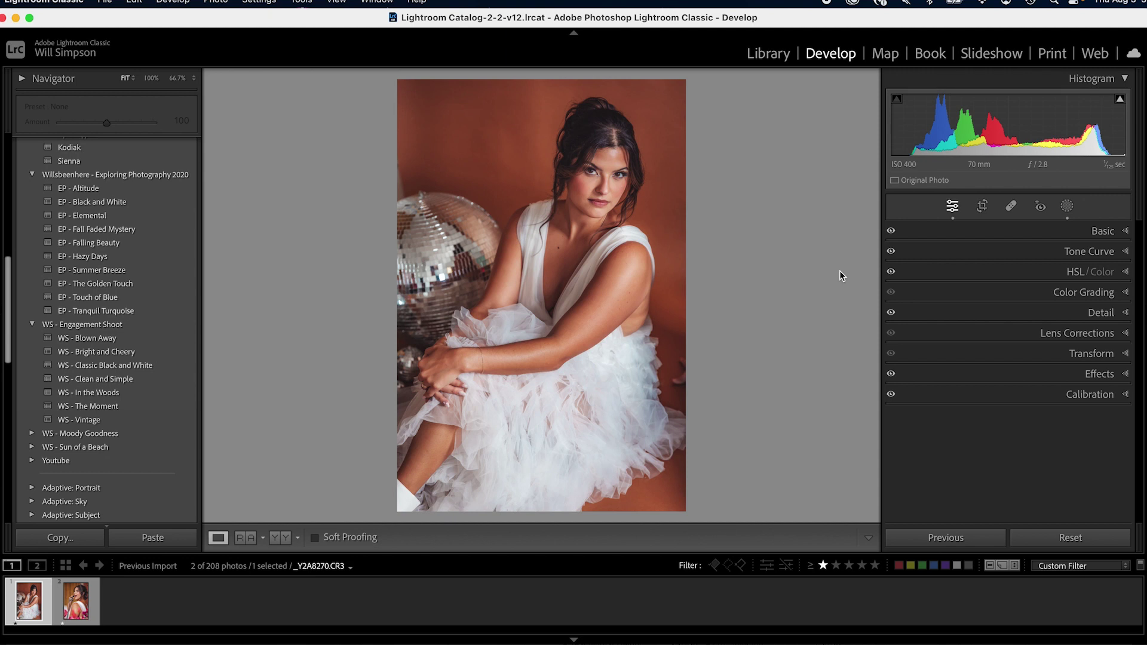
Add a Select Subject mask and raise its Exposure slightly.
{"action": "left_click", "coordinate": [1067, 207]}
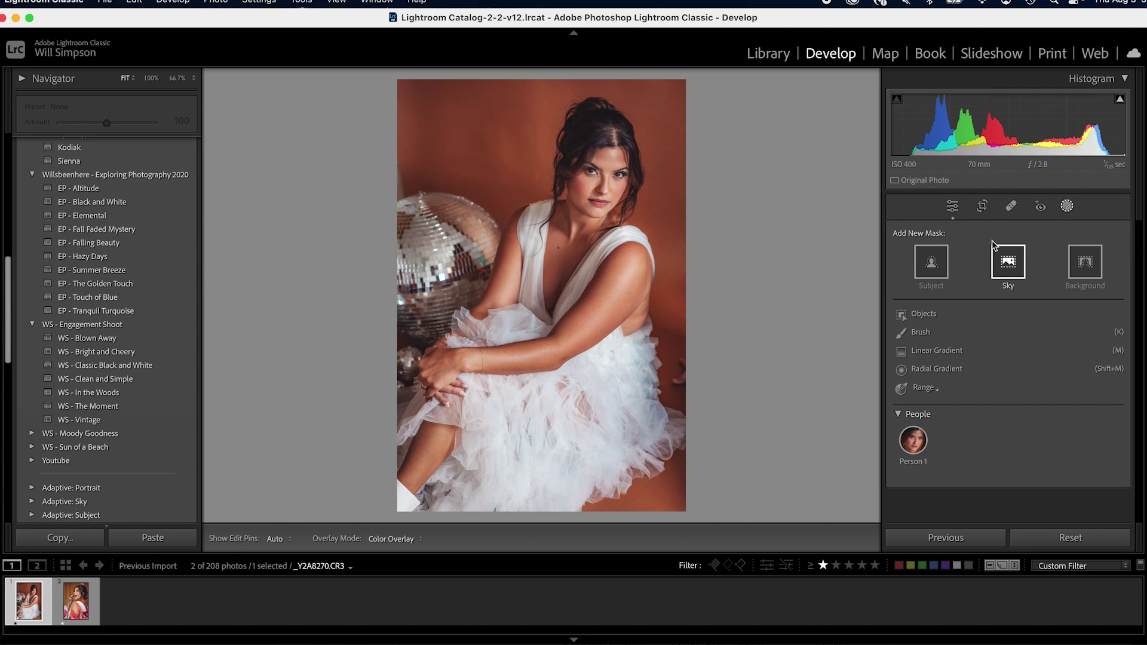
{"action": "left_click", "coordinate": [933, 262]}
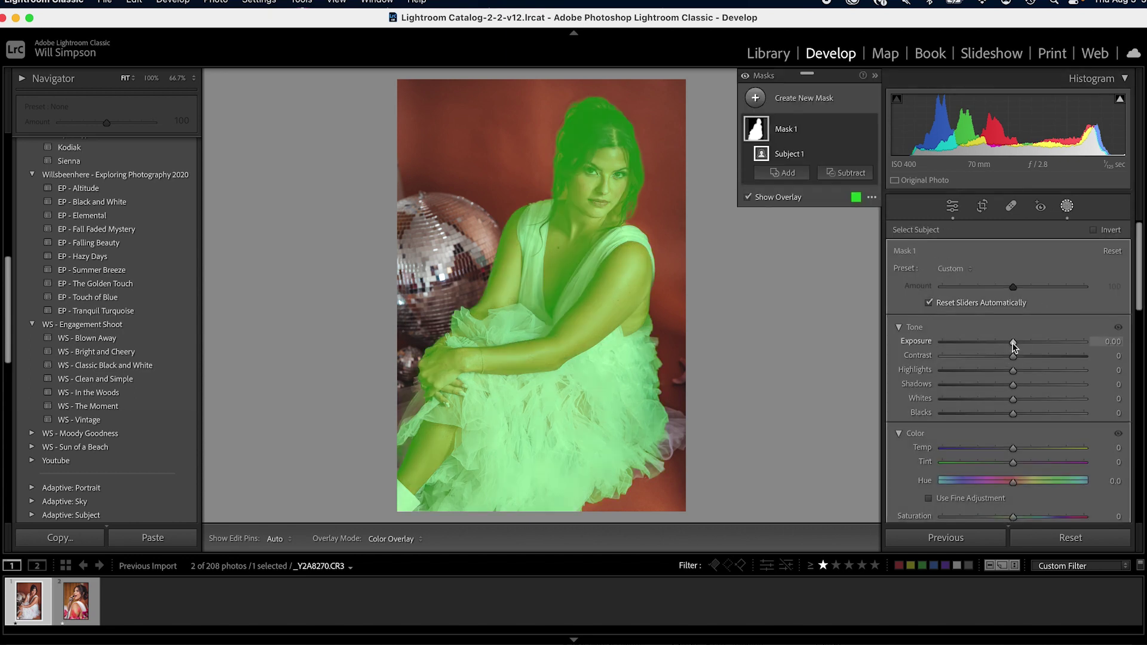
{"action": "left_click_drag", "start_coordinate": [1013, 342], "coordinate": [1018, 346]}
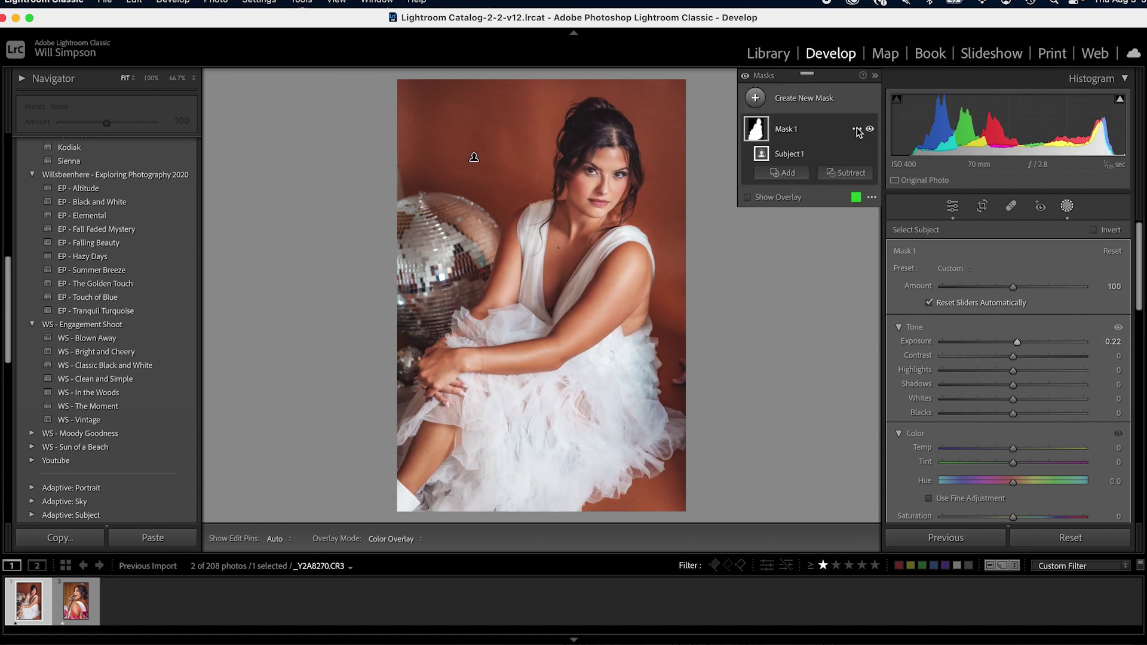
Duplicate and invert Mask 1, lowering its Exposure a touch to darken the background.
{"action": "left_click", "coordinate": [857, 129]}
{"action": "left_click", "coordinate": [884, 174]}
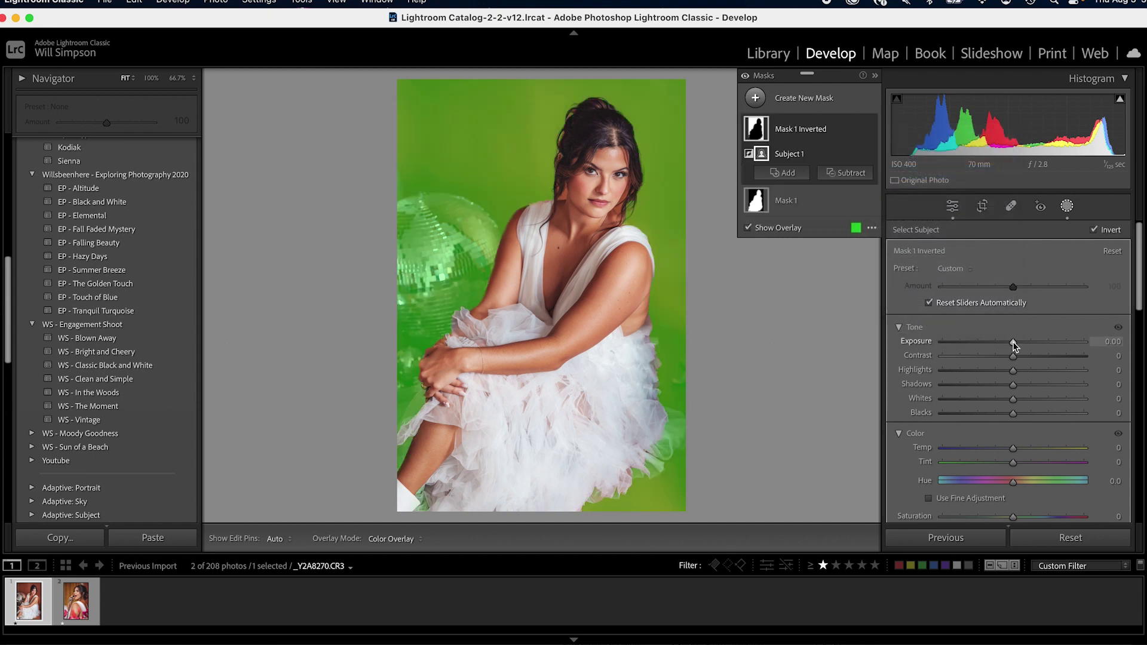
{"action": "left_click_drag", "start_coordinate": [1014, 345], "coordinate": [1012, 345]}
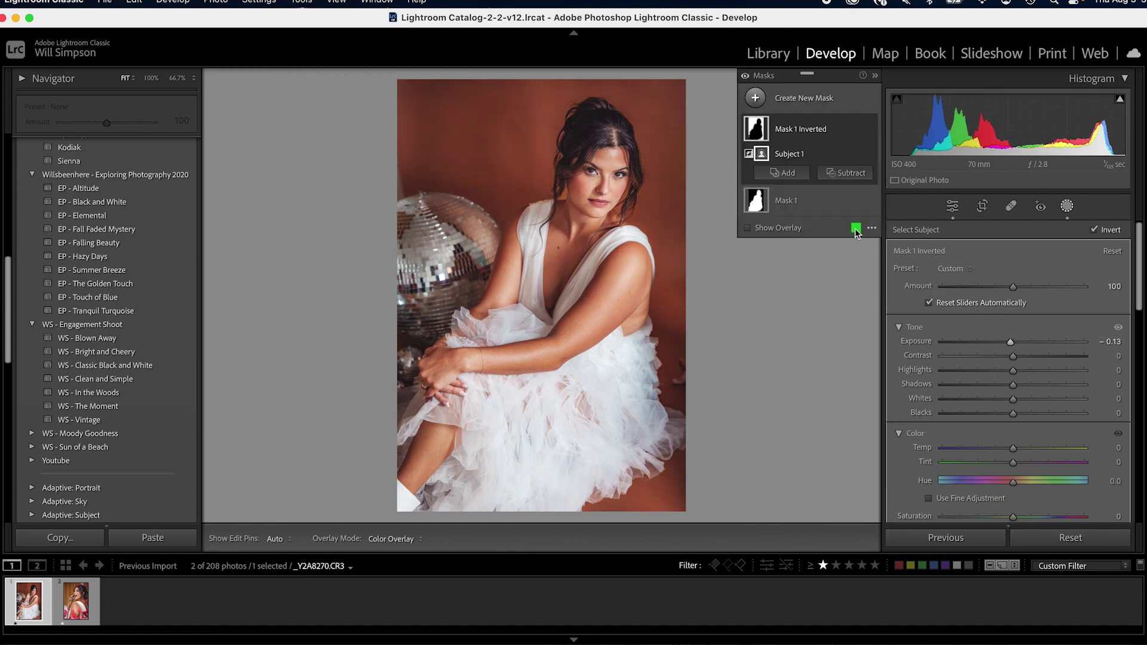
Set the subject mask to Exposure 0.15 and Highlights -43.
{"action": "left_click", "coordinate": [825, 201]}
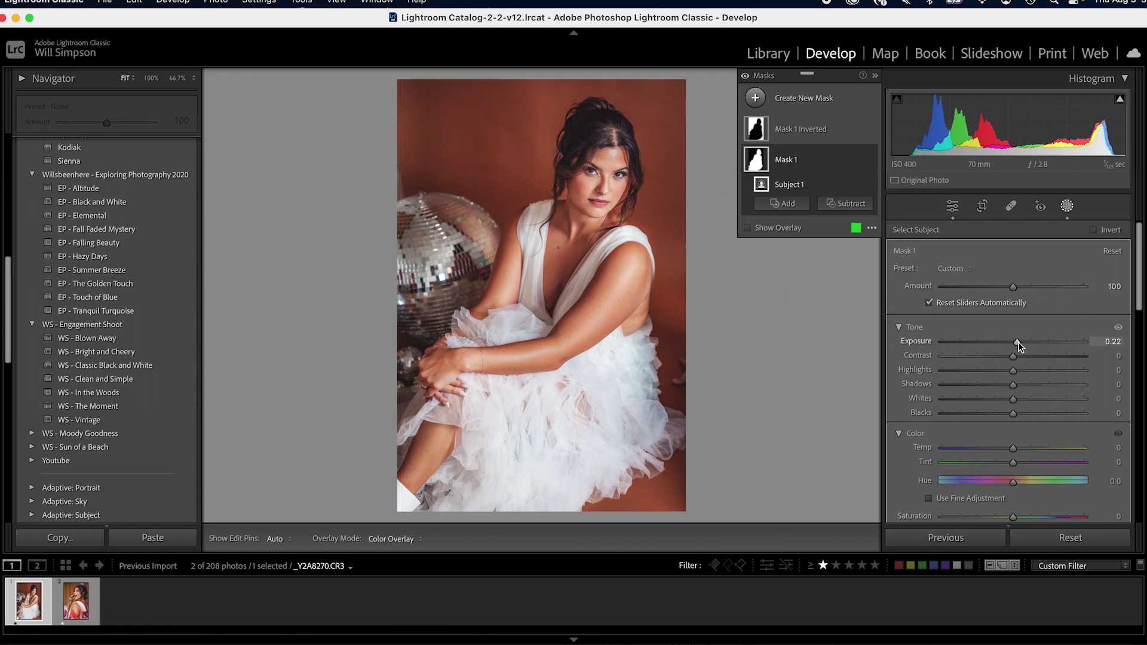
{"action": "left_click_drag", "start_coordinate": [1017, 342], "coordinate": [981, 370]}
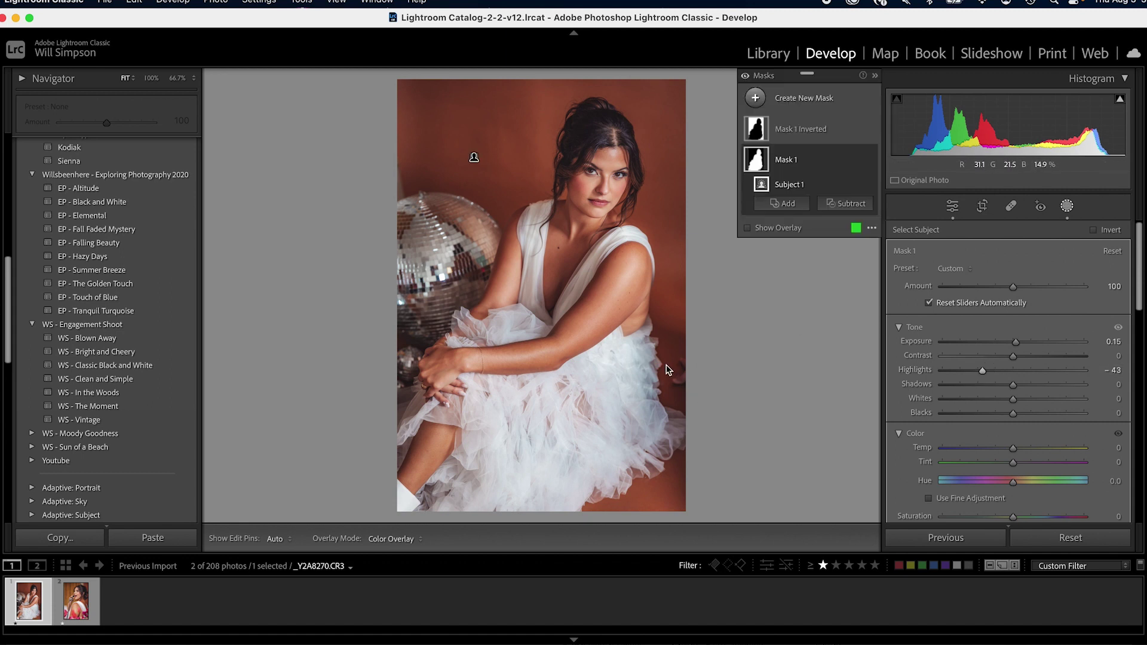
{"action": "key", "text": "shift+m"}
Draw a linear gradient up from the bottom and set its Exposure to -0.42.
{"action": "left_click_drag", "start_coordinate": [590, 367], "coordinate": [550, 256]}
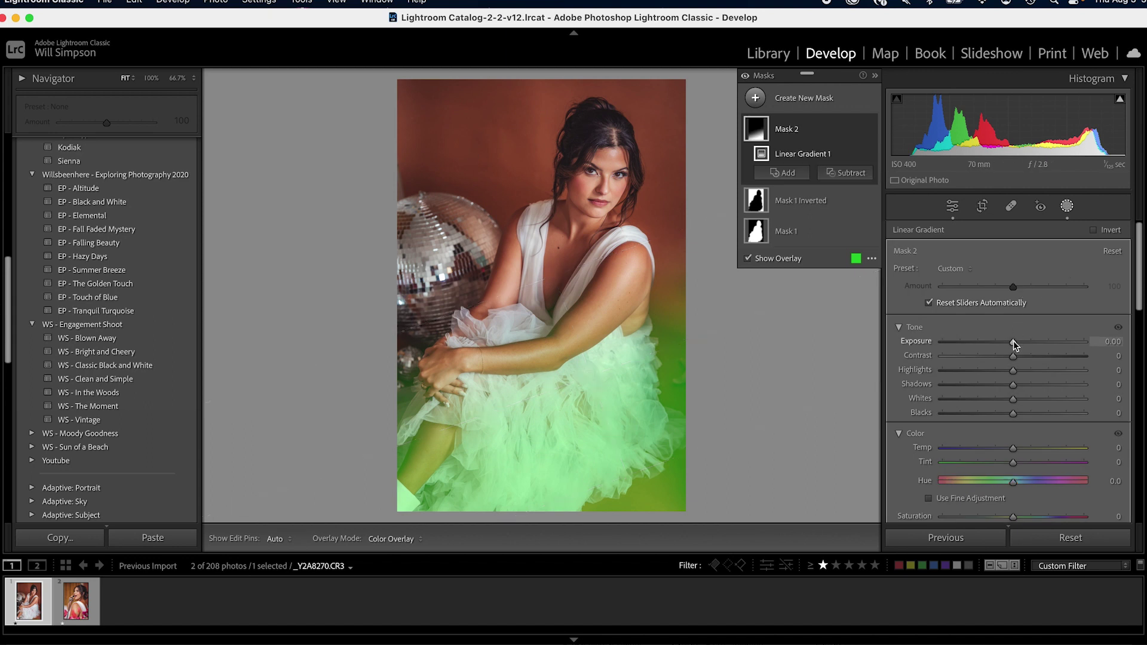
{"action": "left_click_drag", "start_coordinate": [1013, 341], "coordinate": [1004, 341]}
{"action": "key", "text": "shift+w"}
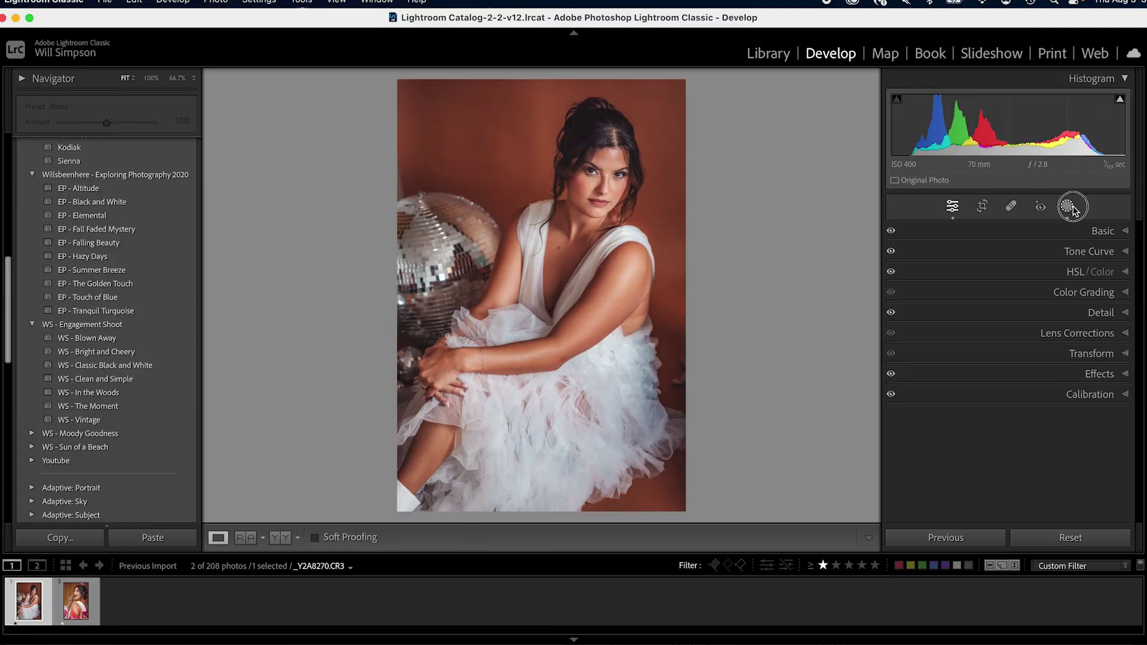
{"action": "left_click", "coordinate": [1068, 206]}
Create a Person 1 mask covering Facial Skin and Body Skin.
{"action": "left_click", "coordinate": [787, 99]}
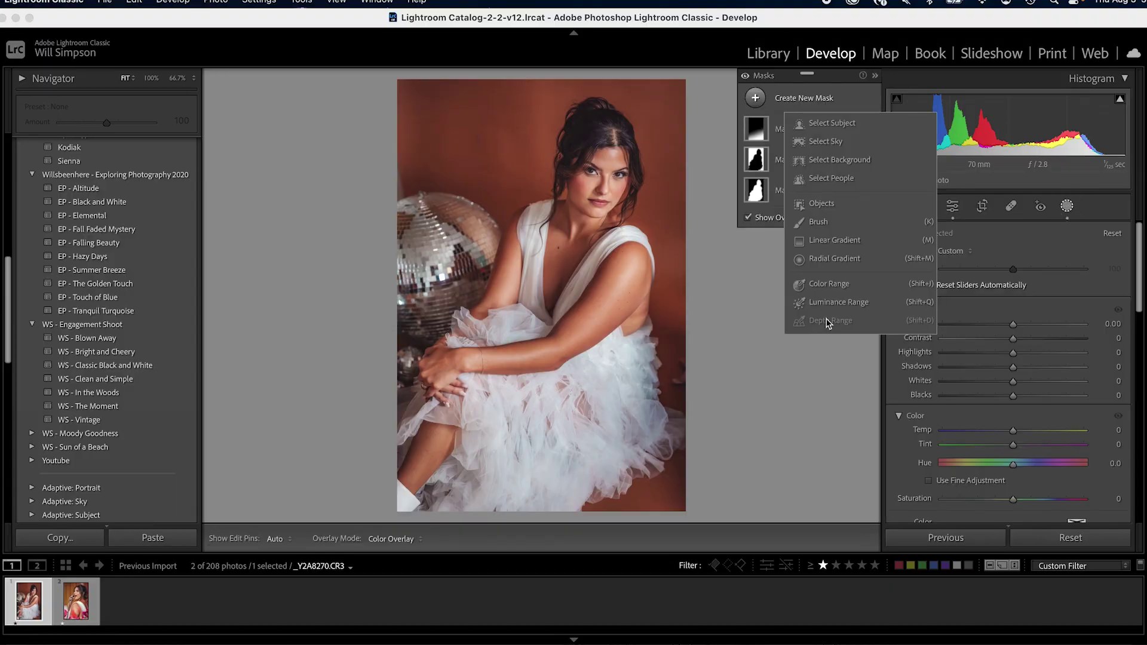
{"action": "left_click", "coordinate": [833, 179]}
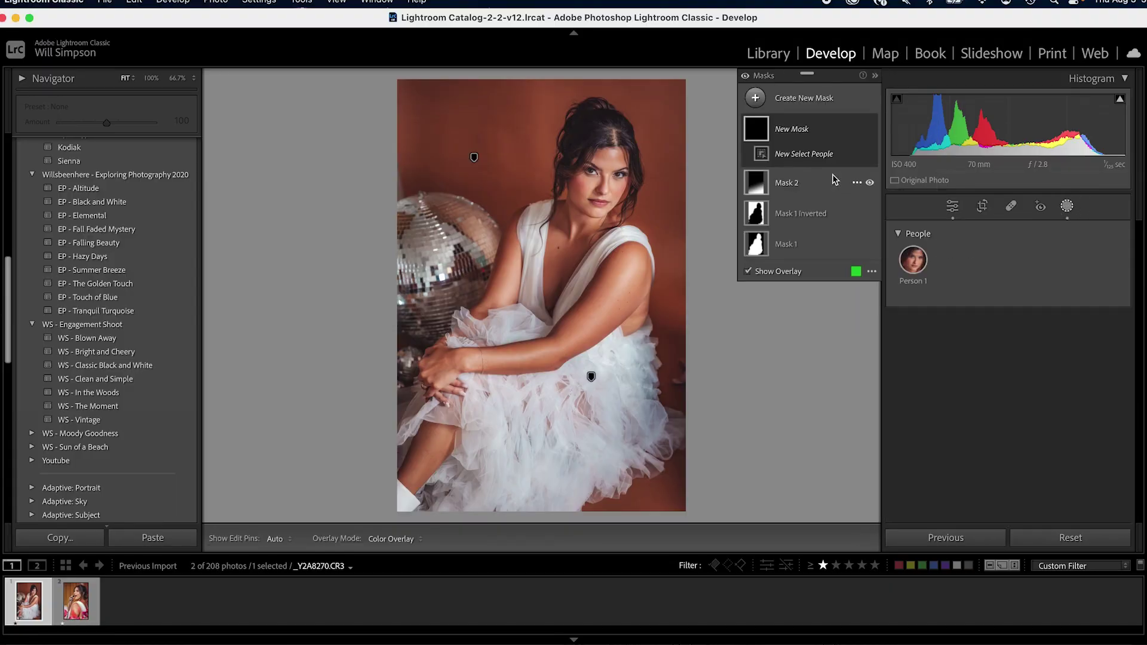
{"action": "left_click", "coordinate": [924, 262]}
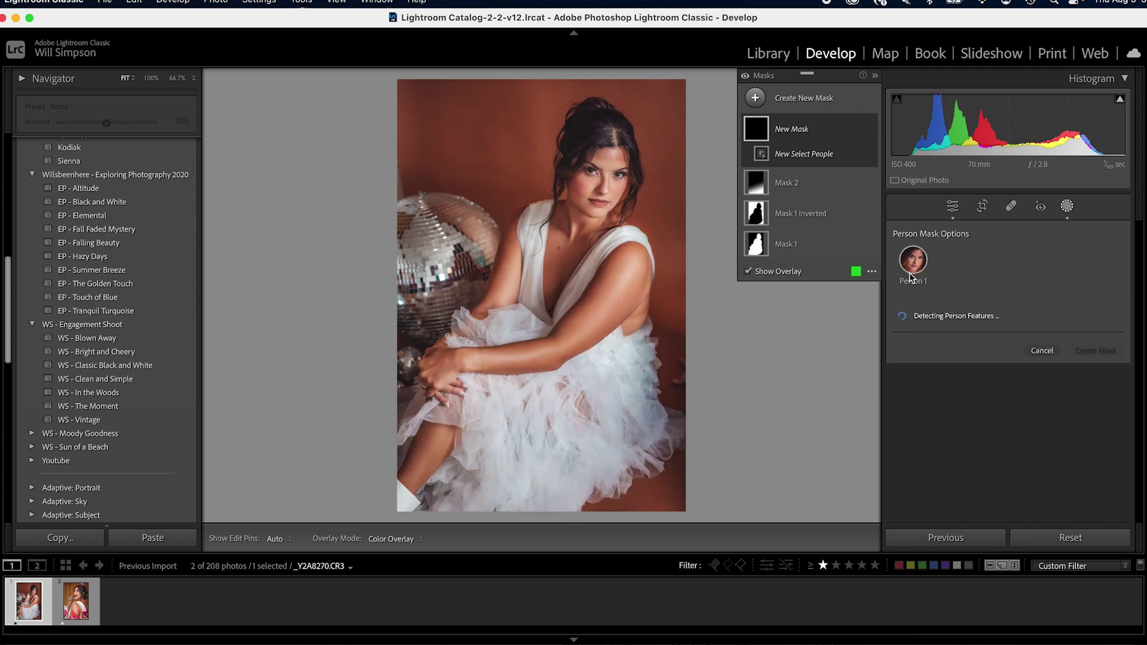
{"action": "left_click", "coordinate": [920, 339]}
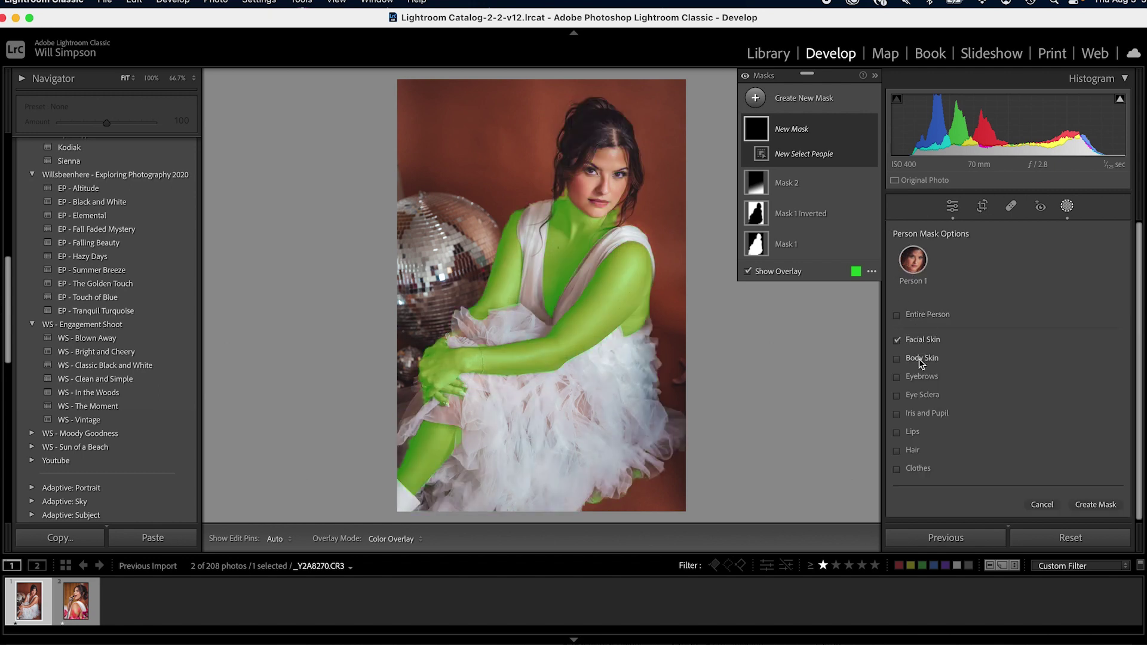
{"action": "left_click", "coordinate": [919, 358]}
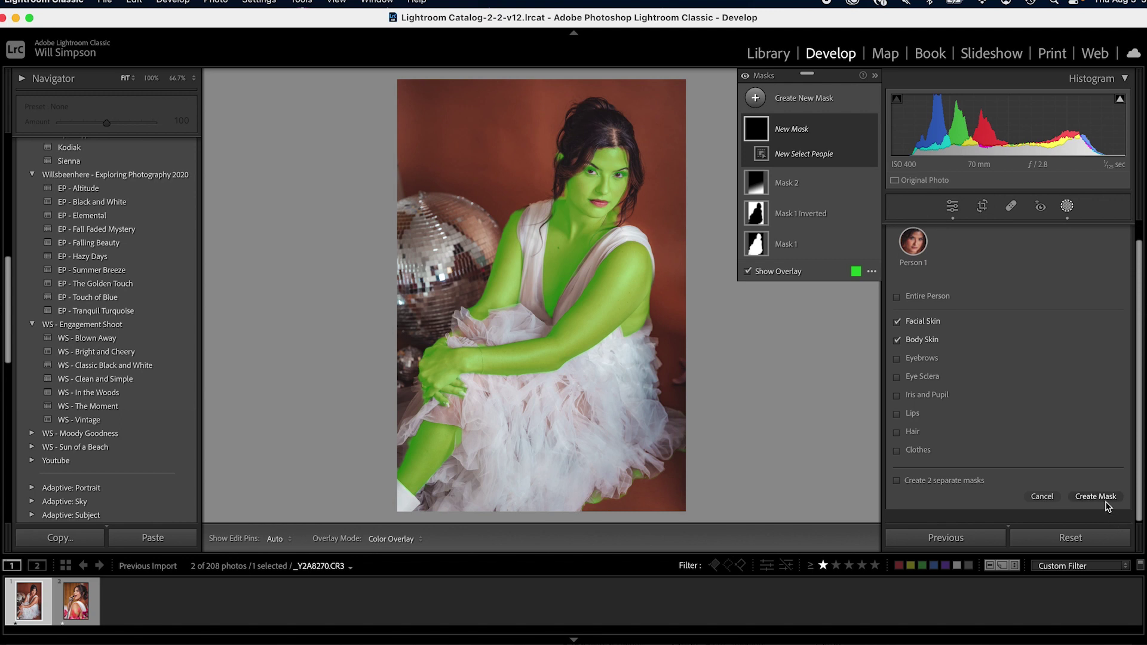
{"action": "left_click", "coordinate": [1107, 506]}
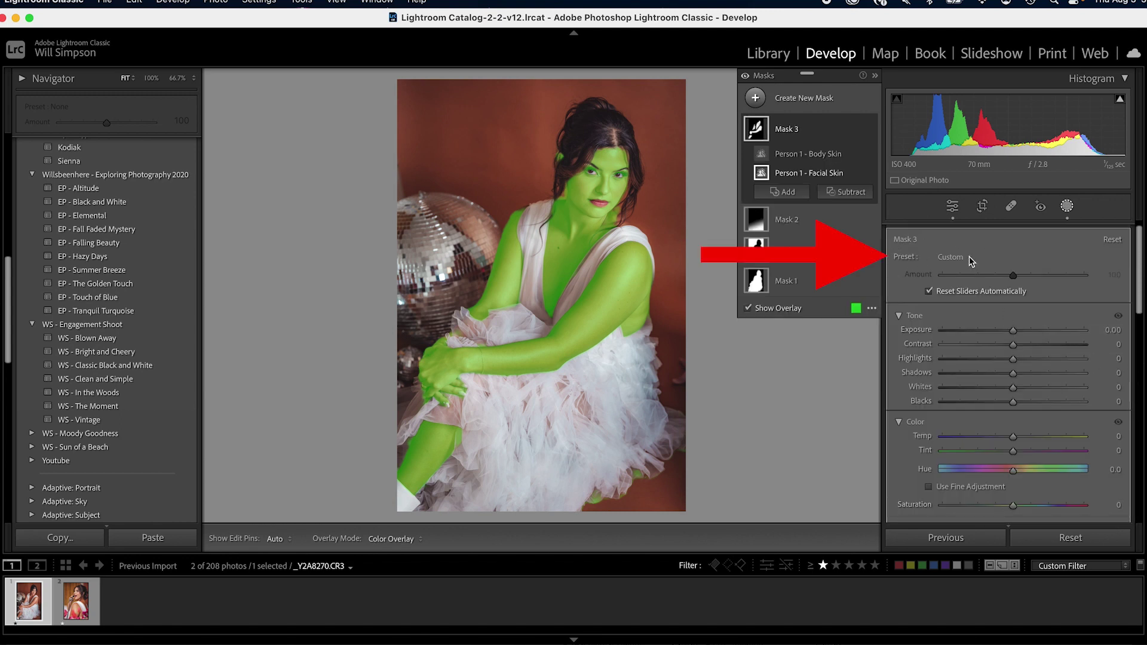
{"action": "left_click", "coordinate": [969, 256]}
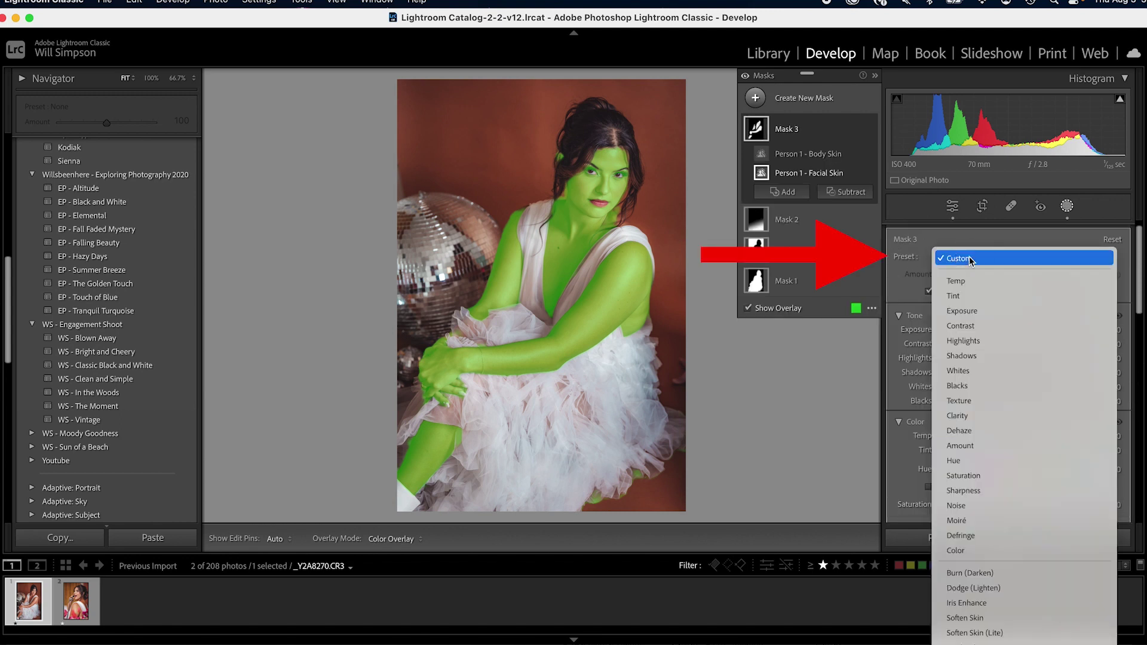
Switch Mask 3 from Soften Skin to the Soften Skin (Lite) preset and close masking.
{"action": "left_click", "coordinate": [1001, 618]}
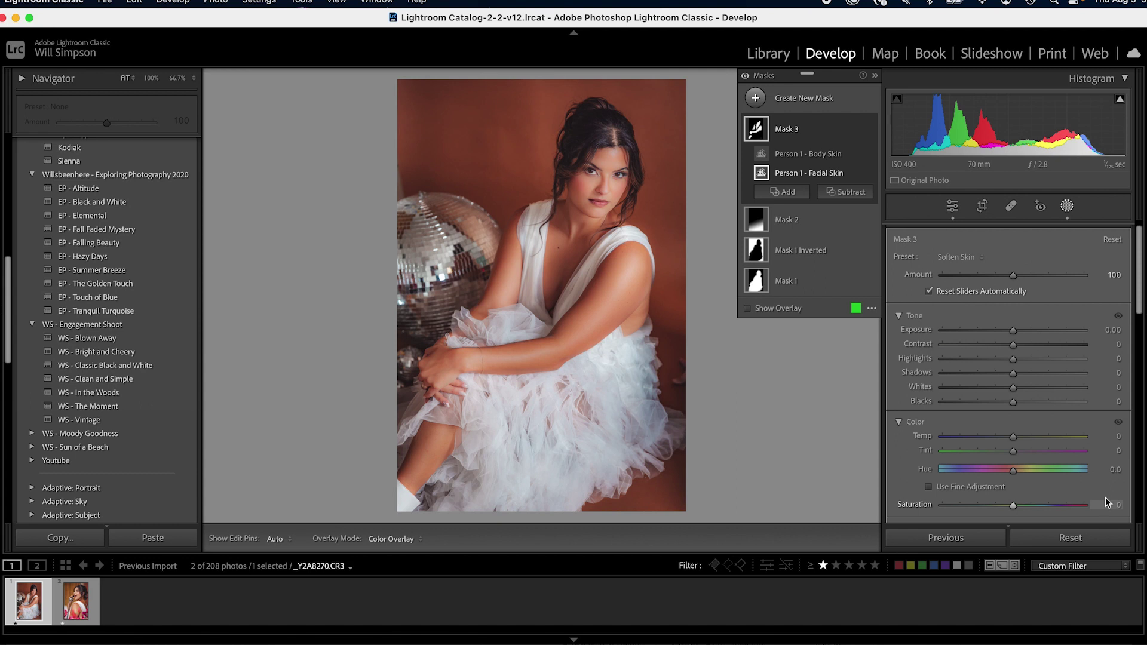
{"action": "left_click", "coordinate": [956, 256]}
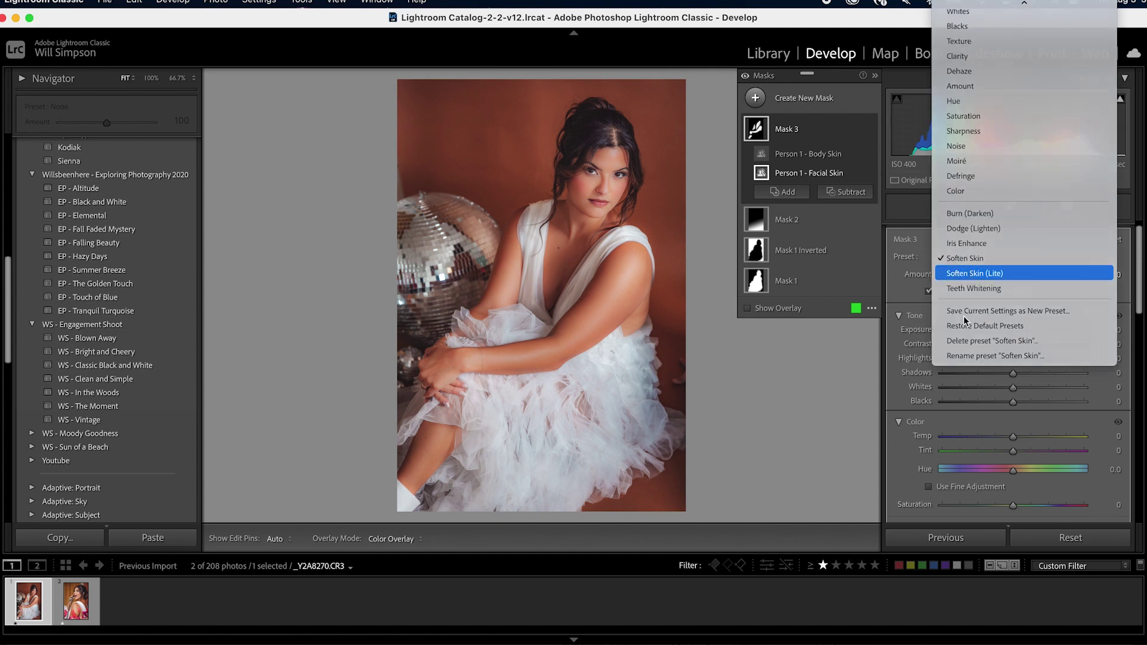
{"action": "left_click", "coordinate": [974, 273]}
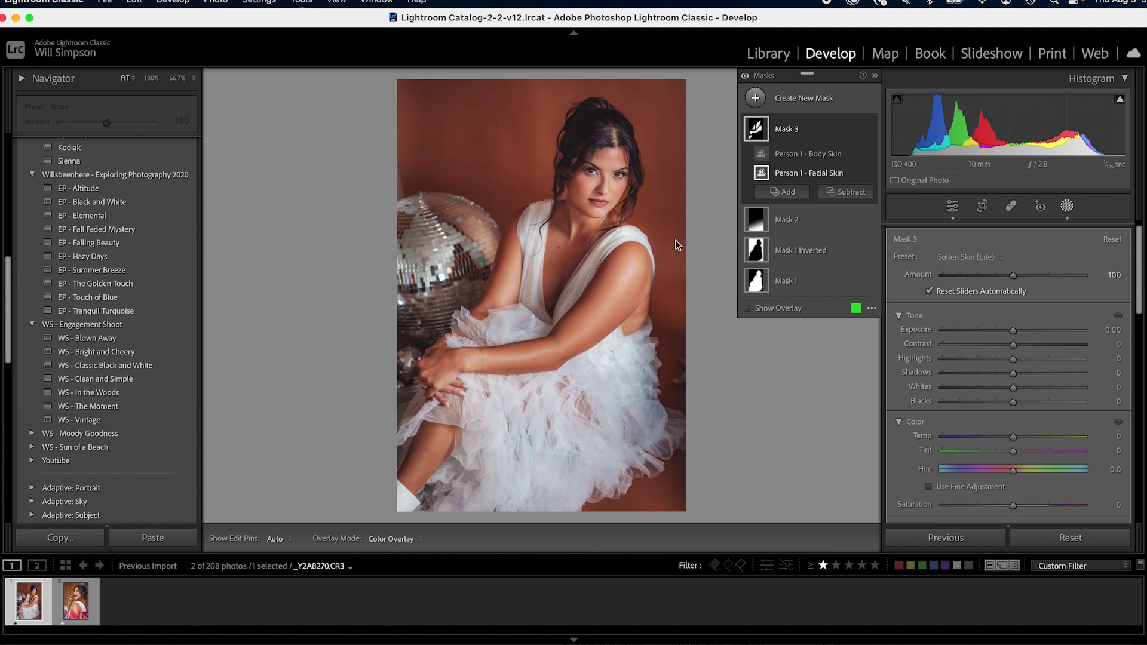
{"action": "key", "text": "Escape"}
{"action": "left_click", "coordinate": [624, 190]}
Zoom in on the face, toggle Mask 3 off and on to compare, then lower its Amount.
{"action": "left_click", "coordinate": [578, 193]}
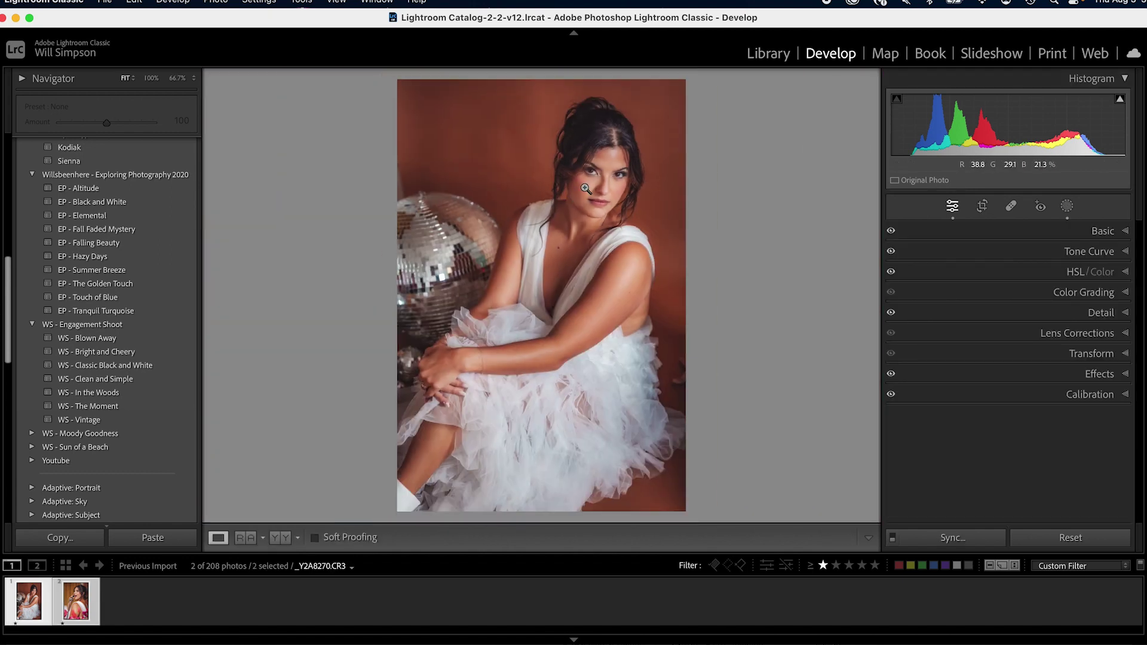
{"action": "left_click", "coordinate": [591, 183]}
{"action": "left_click_drag", "start_coordinate": [591, 183], "coordinate": [631, 242]}
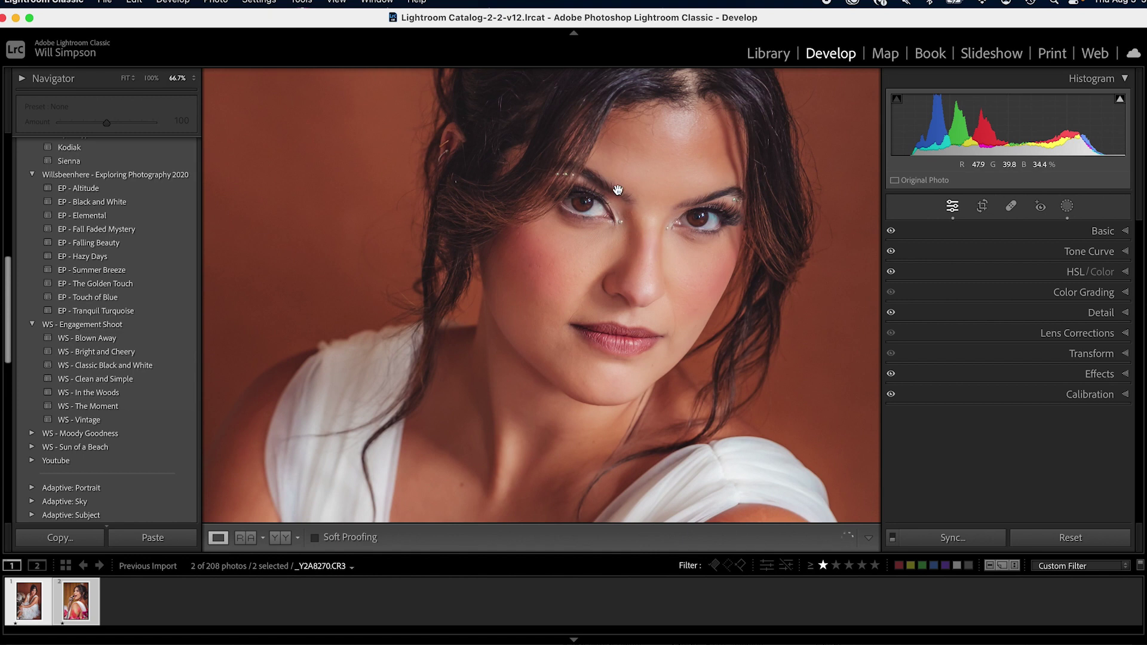
{"action": "left_click_drag", "start_coordinate": [688, 211], "coordinate": [661, 226]}
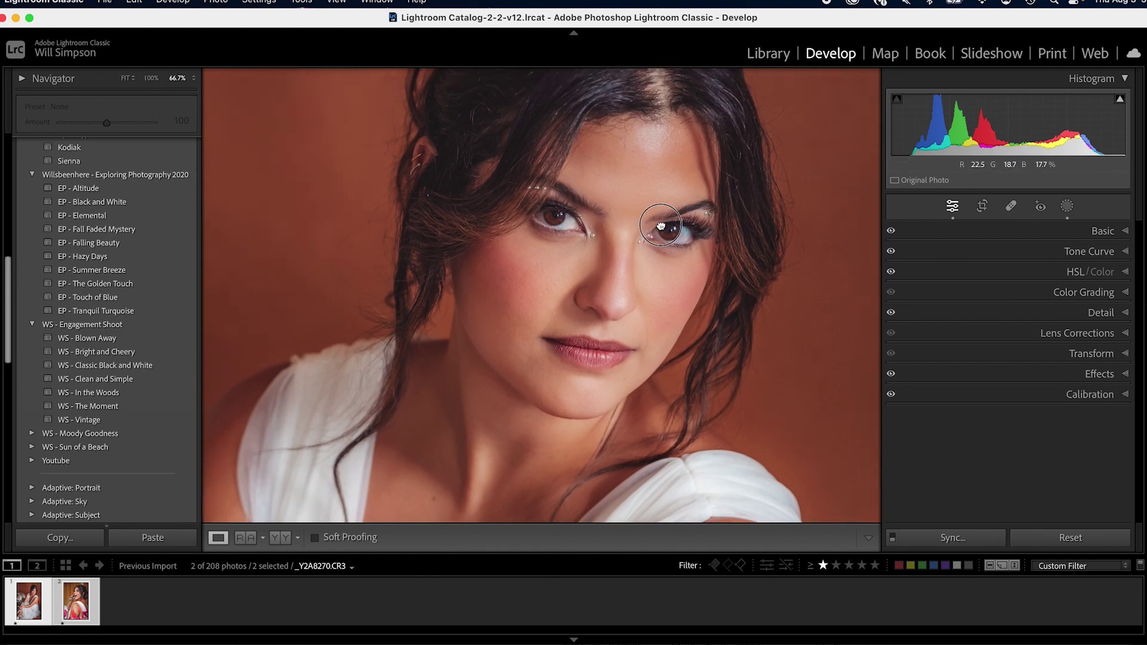
{"action": "left_click", "coordinate": [1067, 206]}
{"action": "left_click", "coordinate": [758, 130]}
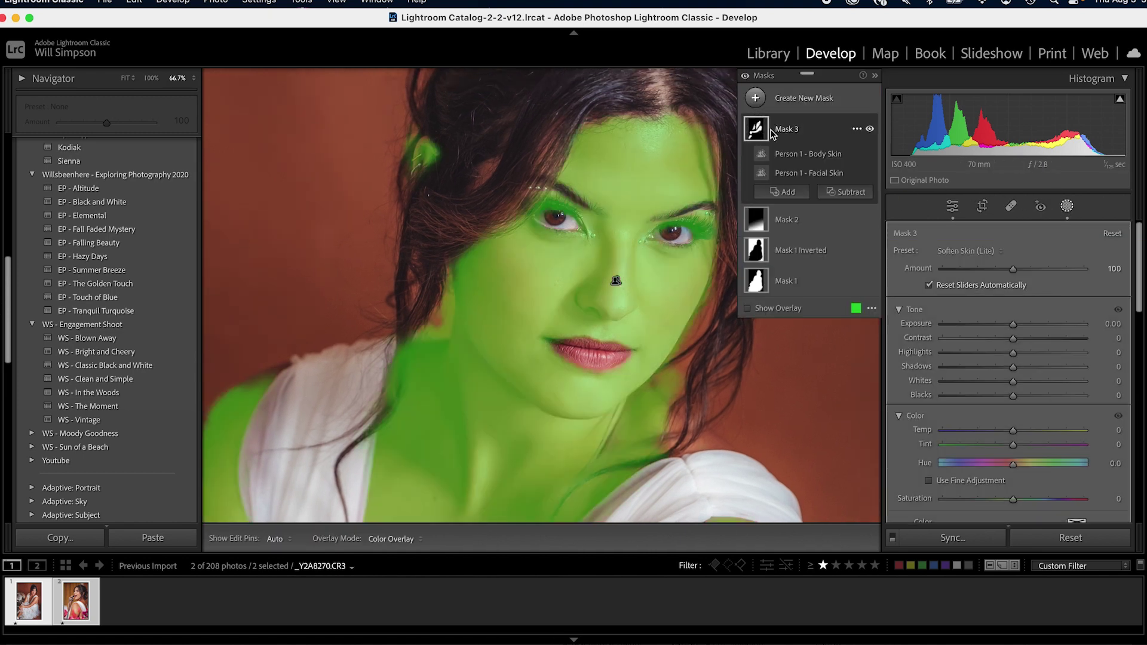
{"action": "left_click", "coordinate": [870, 130]}
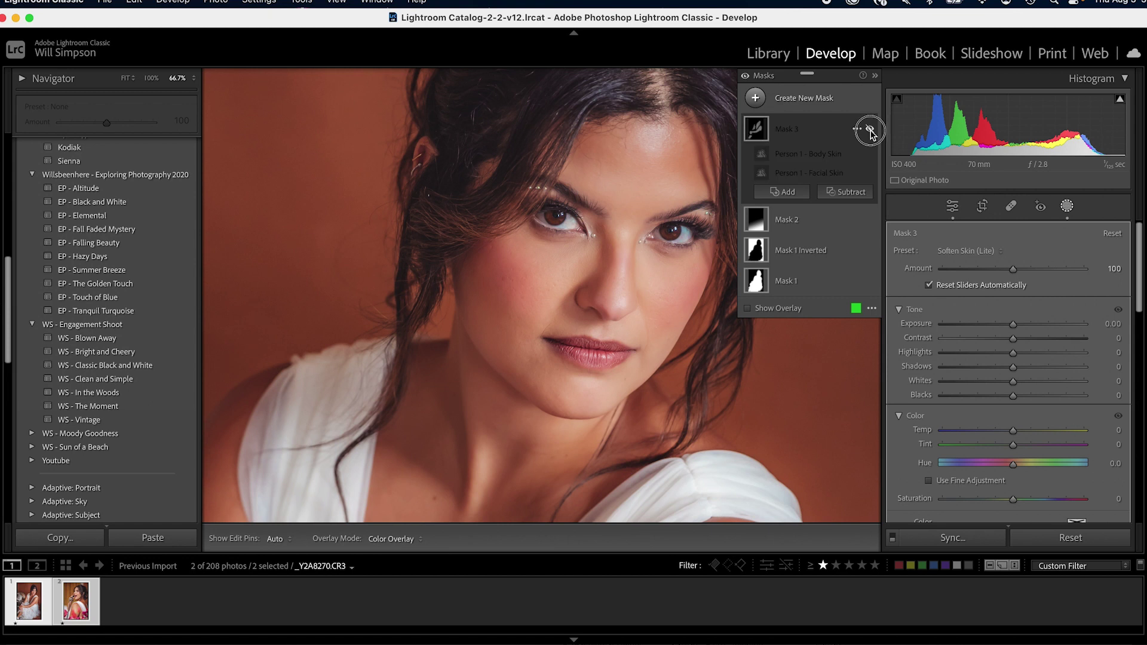
{"action": "left_click", "coordinate": [870, 130]}
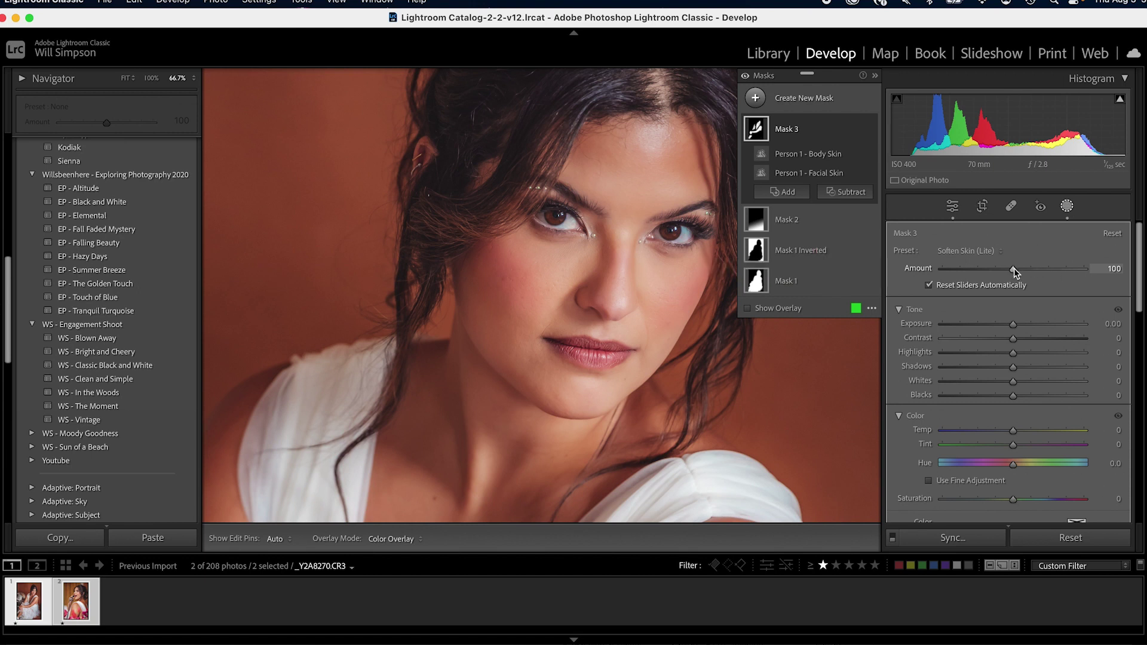
{"action": "left_click_drag", "start_coordinate": [1013, 269], "coordinate": [971, 273]}
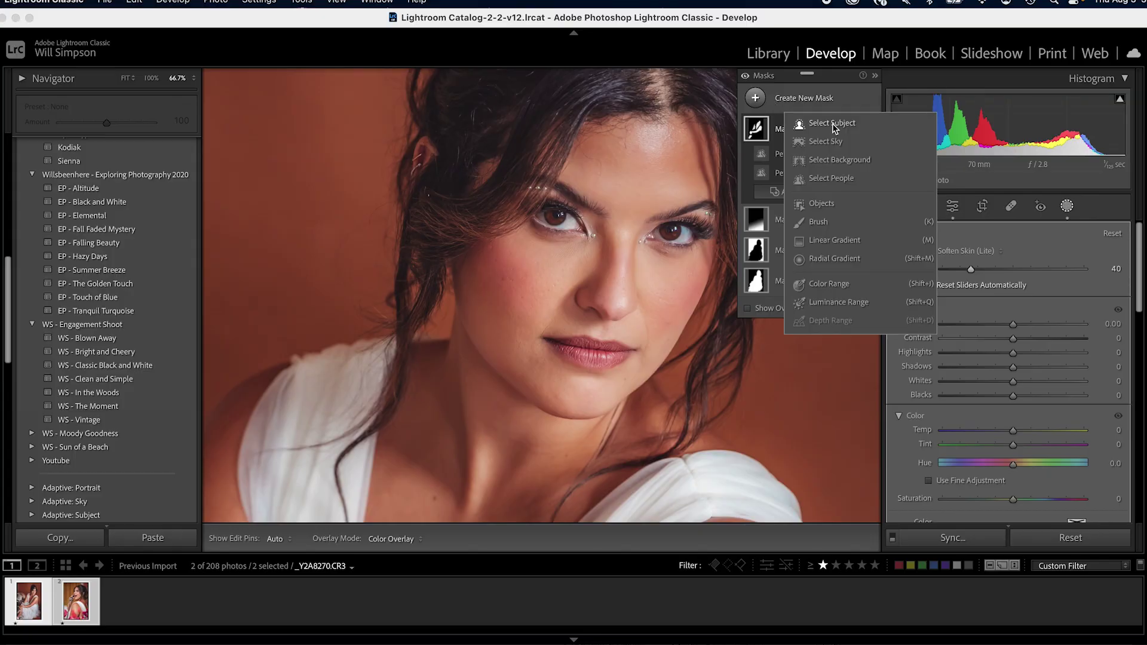
Open the list of new mask types to start another mask.
{"action": "left_click", "coordinate": [799, 100]}
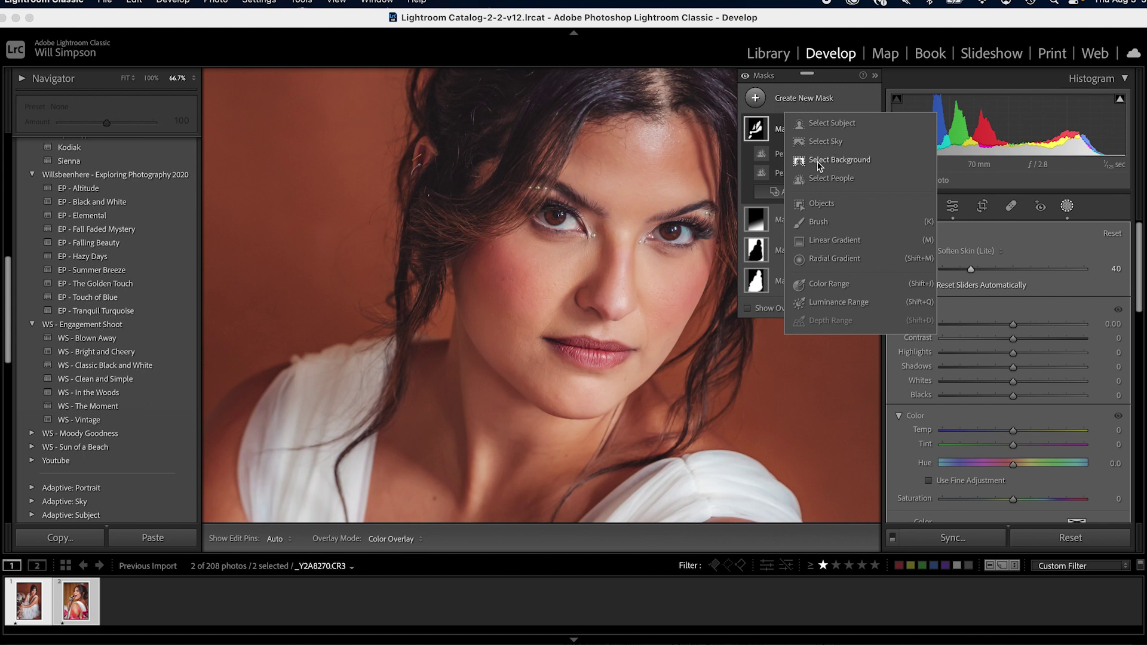
Create a Person 1 mask of the Iris and Pupil and apply the Iris Enhance preset.
{"action": "left_click", "coordinate": [831, 178]}
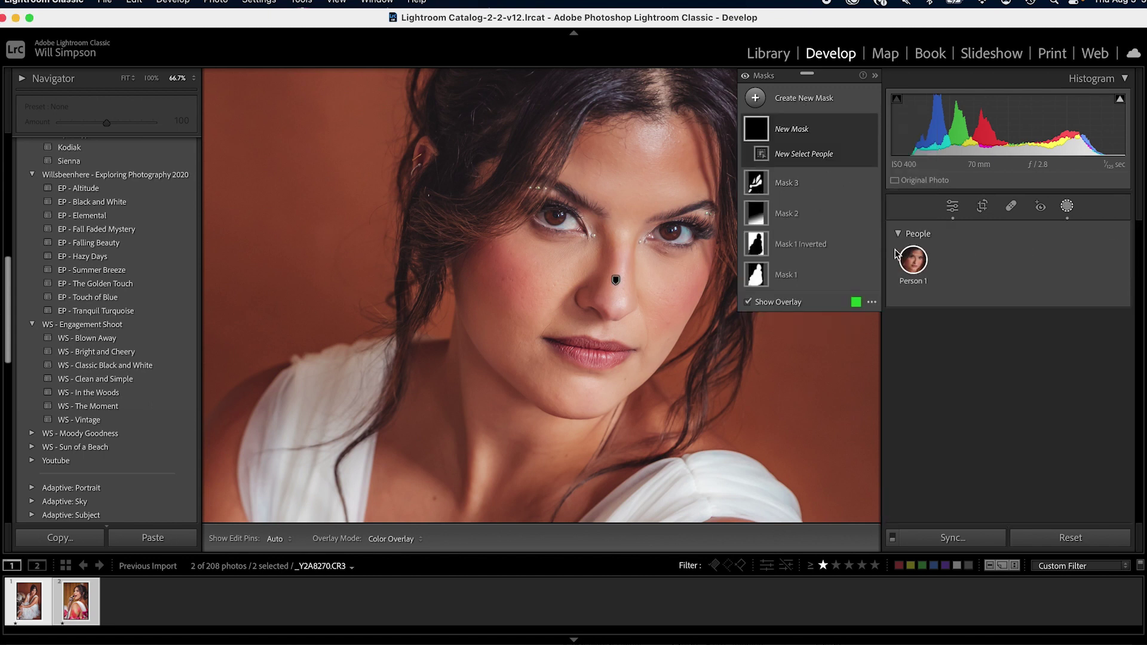
{"action": "left_click", "coordinate": [914, 259]}
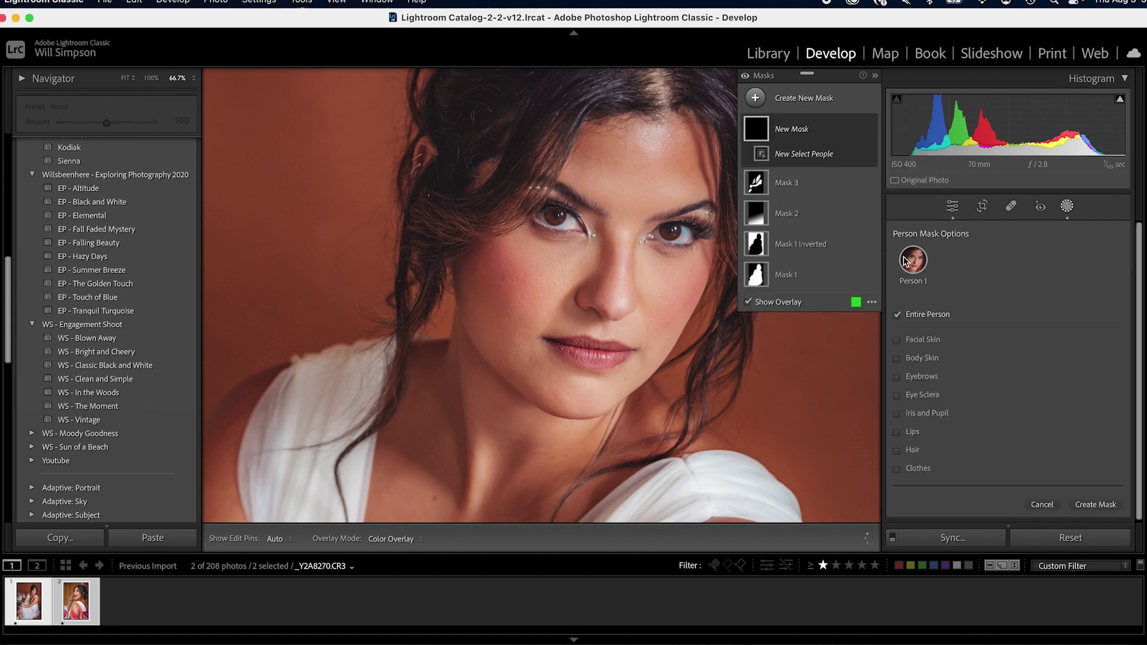
{"action": "left_click", "coordinate": [898, 414]}
{"action": "left_click", "coordinate": [1113, 513]}
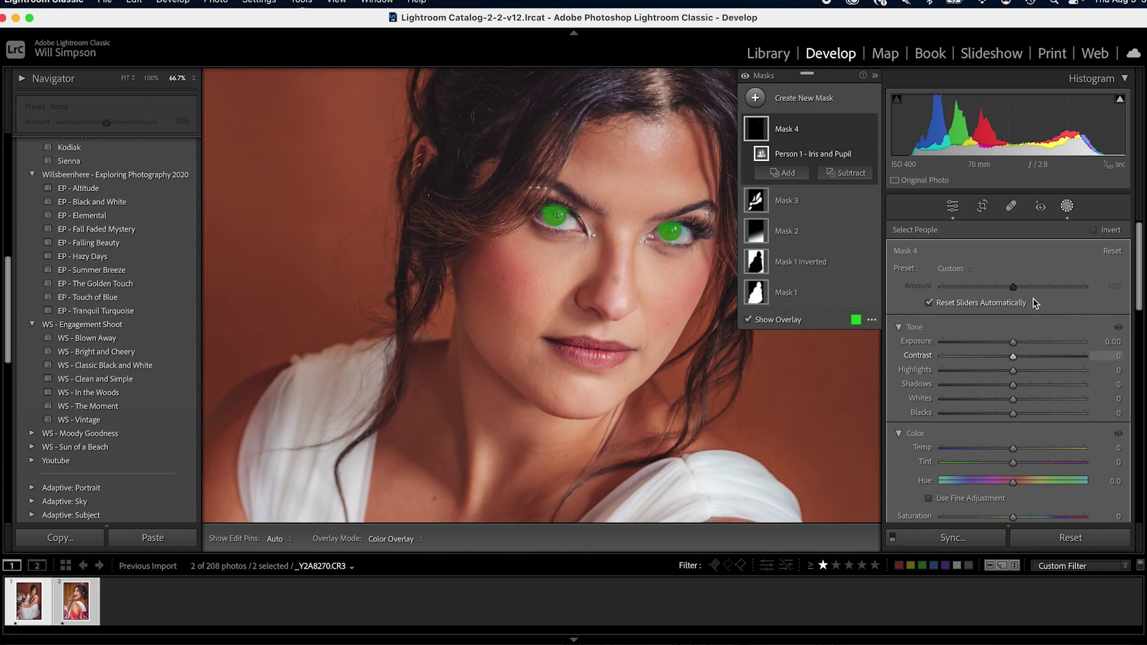
{"action": "left_click", "coordinate": [956, 269]}
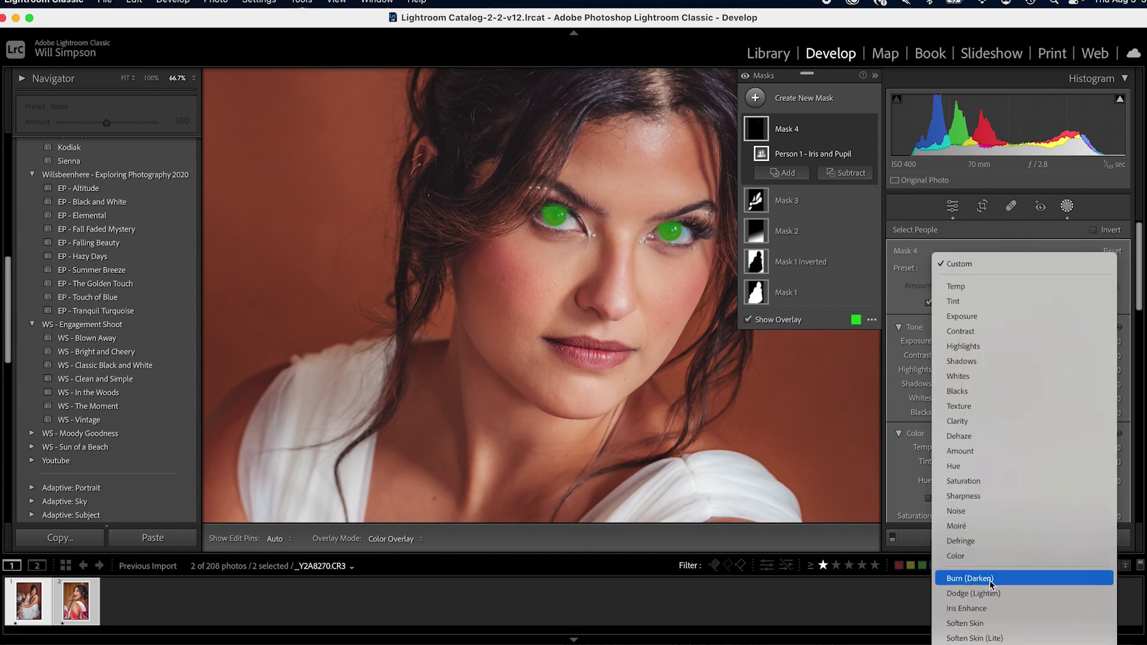
{"action": "left_click", "coordinate": [1005, 610]}
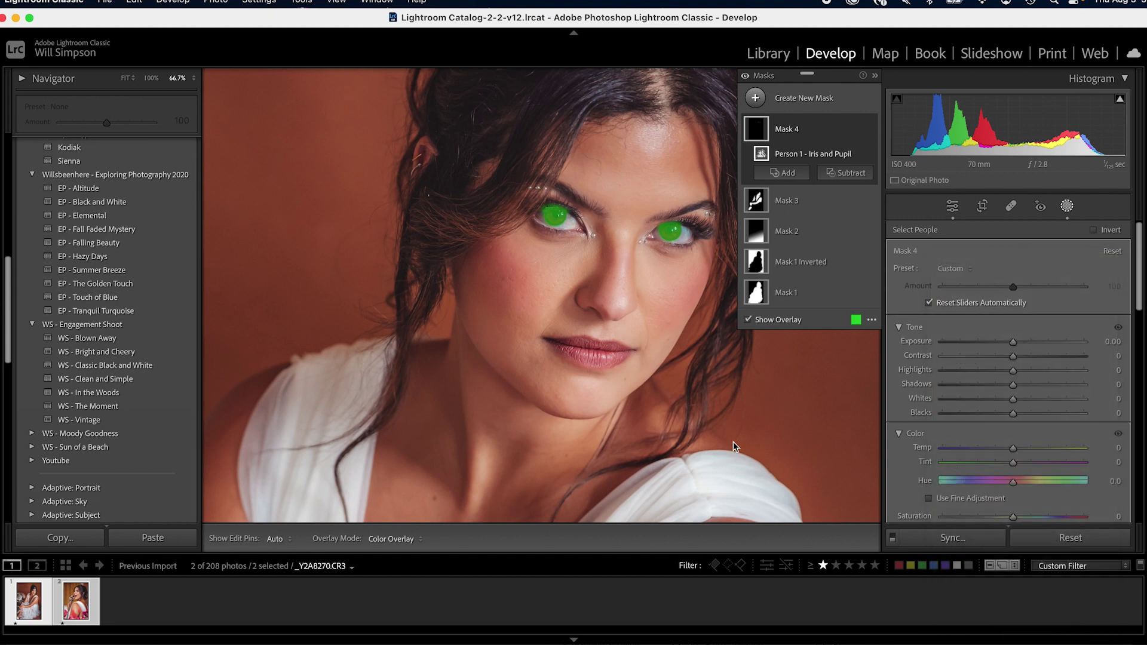
Compare the eye with and without Iris Enhance, lower its strength slightly, and close masking.
{"action": "key", "text": "o"}
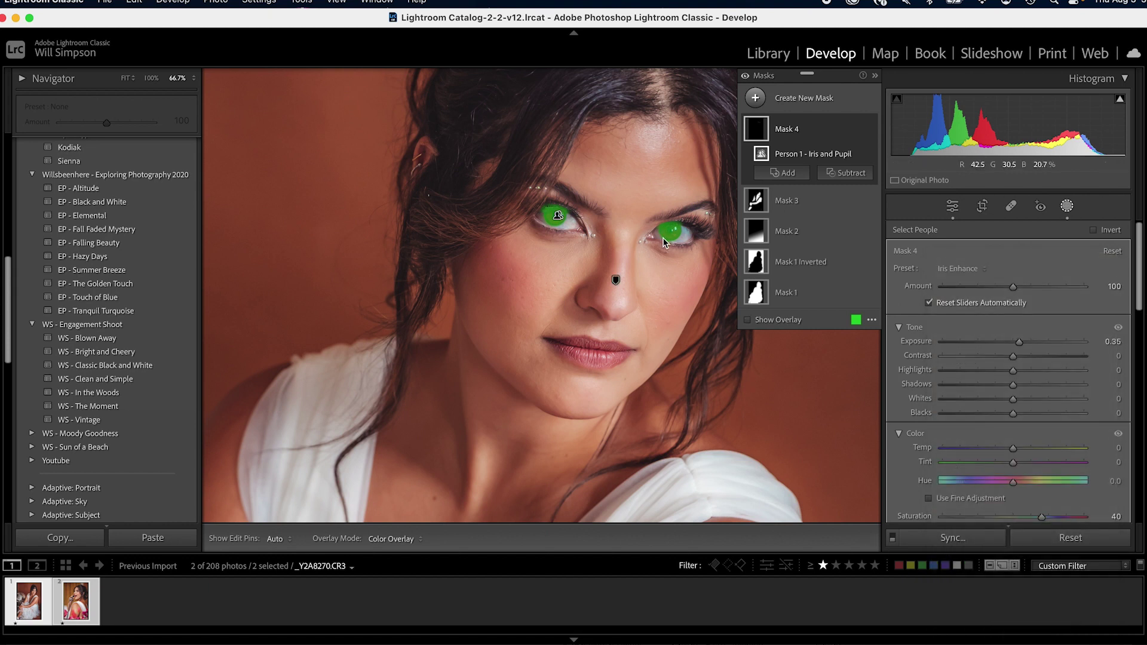
{"action": "key", "text": "super+equal"}
{"action": "key", "text": "super+equal"}
{"action": "left_click_drag", "start_coordinate": [665, 247], "coordinate": [615, 537]}
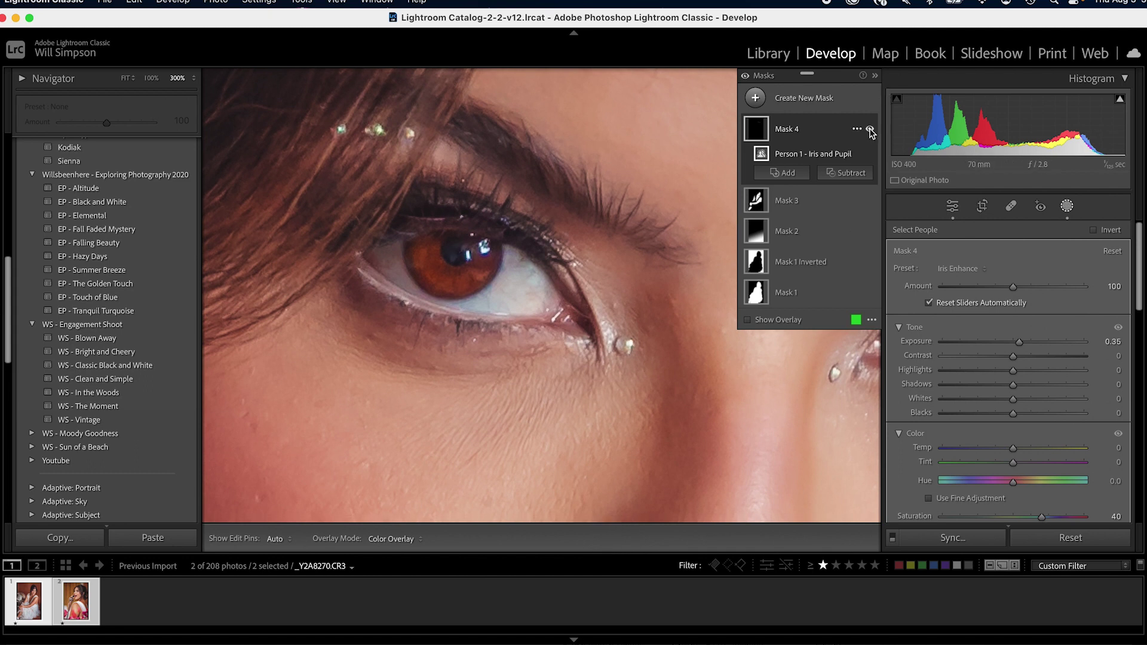
{"action": "left_click", "coordinate": [870, 129]}
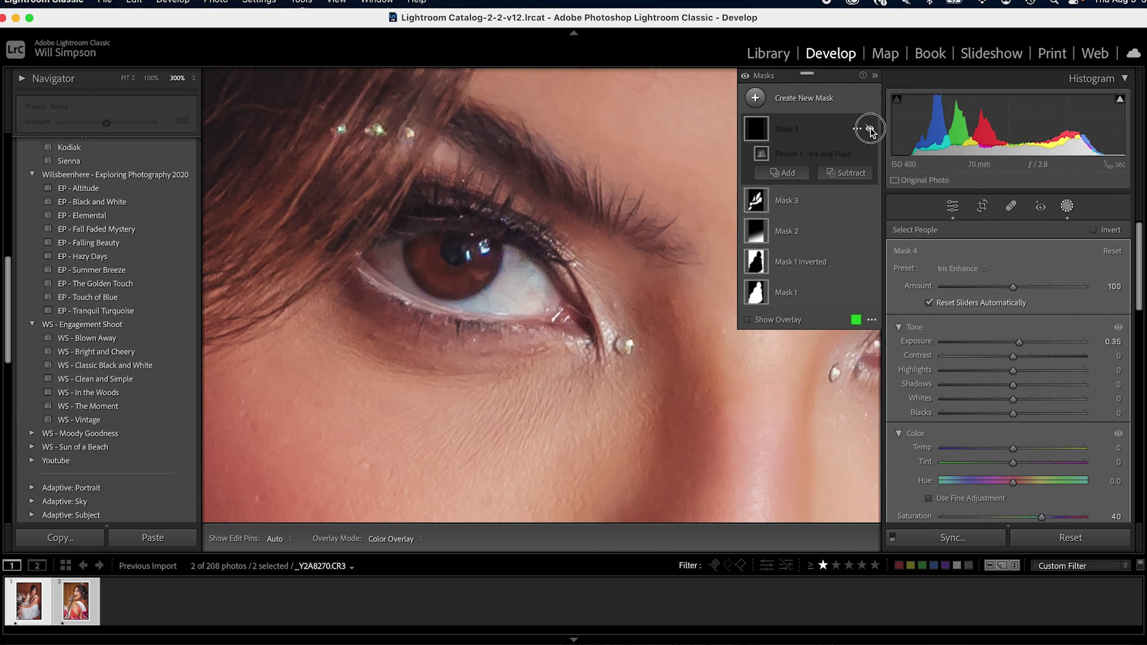
{"action": "left_click", "coordinate": [871, 129]}
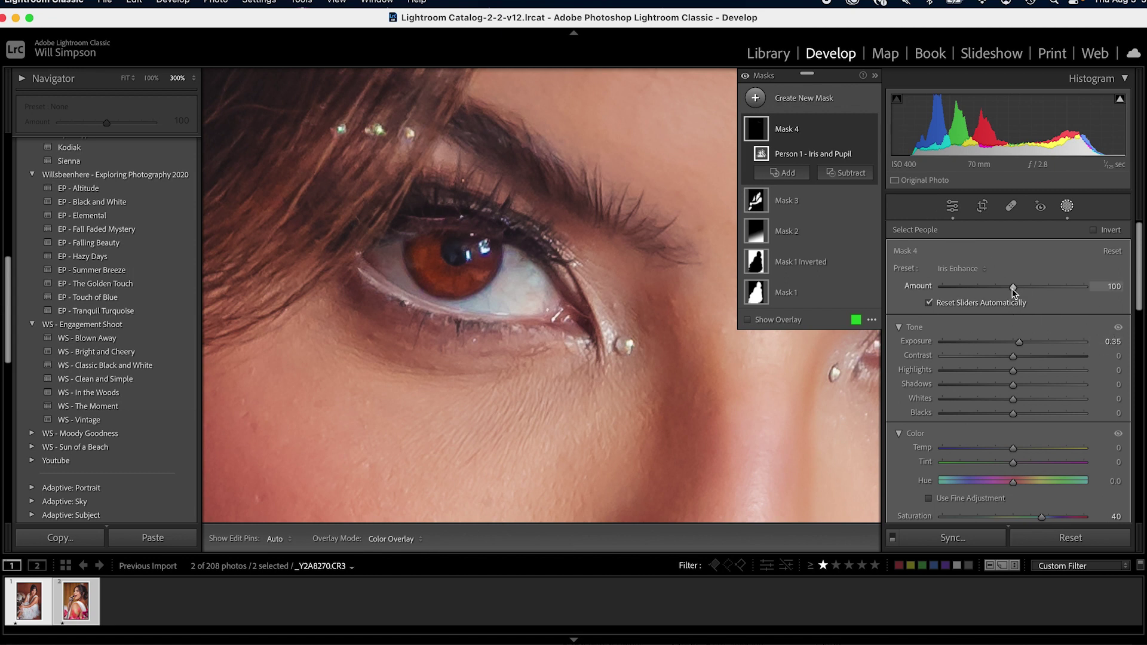
{"action": "left_click_drag", "start_coordinate": [1012, 288], "coordinate": [995, 291]}
{"action": "key", "text": "shift+w"}
{"action": "left_click", "coordinate": [618, 267]}
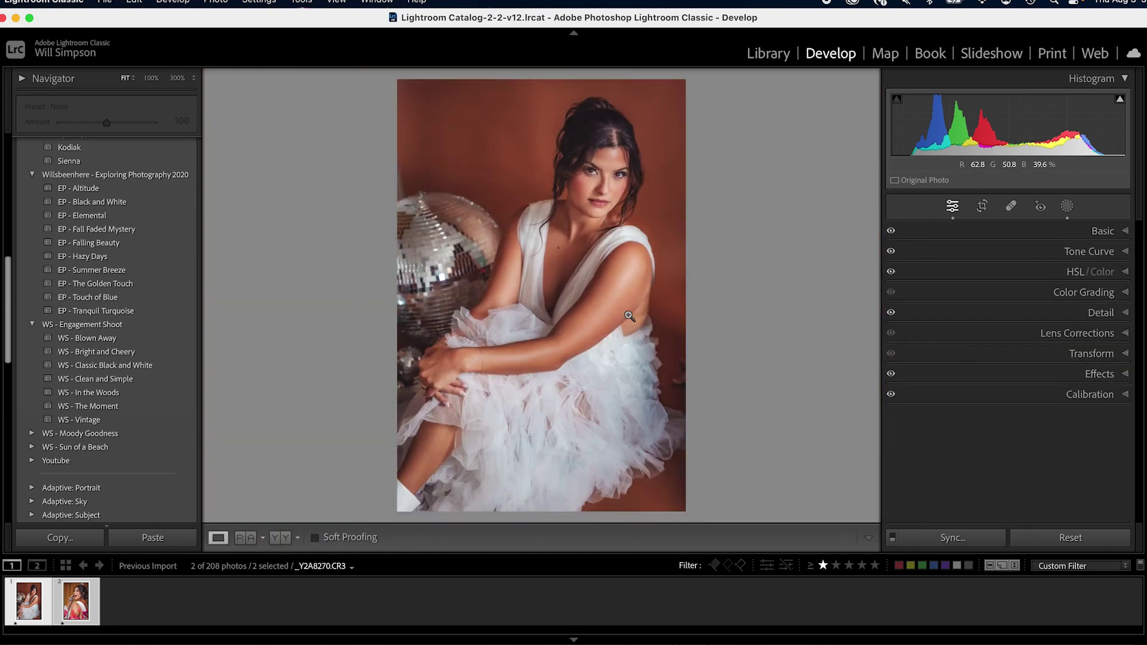
Toggle all four masks' effects off, on, and off again to compare before and after.
{"action": "left_click", "coordinate": [1067, 207]}
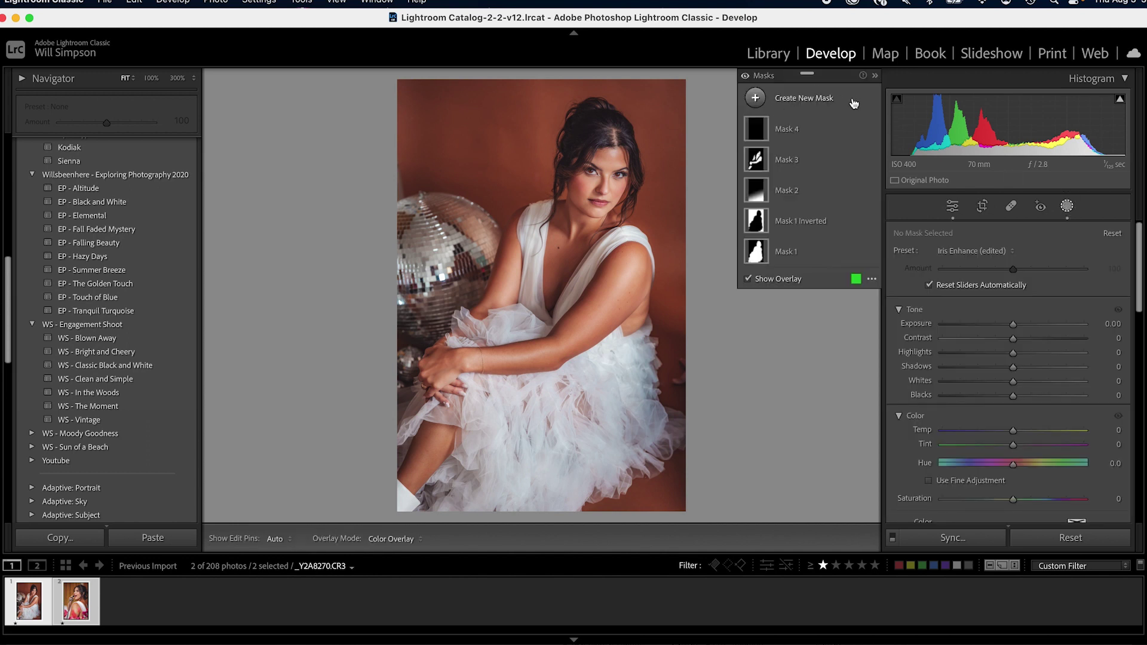
{"action": "left_click", "coordinate": [746, 76]}
{"action": "left_click", "coordinate": [745, 76]}
{"action": "left_click", "coordinate": [746, 77]}
Switch to the telephone portrait and add a linear gradient mask with slightly reduced Exposure.
{"action": "left_click", "coordinate": [953, 206]}
{"action": "left_click", "coordinate": [84, 601]}
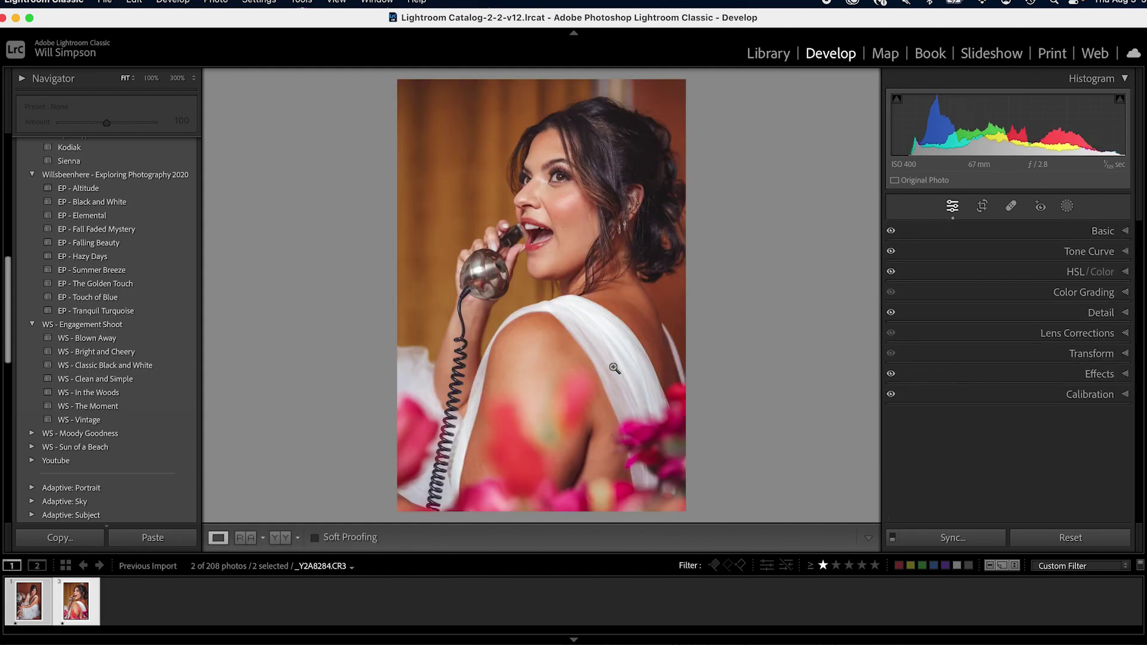
{"action": "key", "text": "m"}
{"action": "left_click_drag", "start_coordinate": [548, 374], "coordinate": [548, 223]}
{"action": "left_click_drag", "start_coordinate": [1013, 341], "coordinate": [1002, 341]}
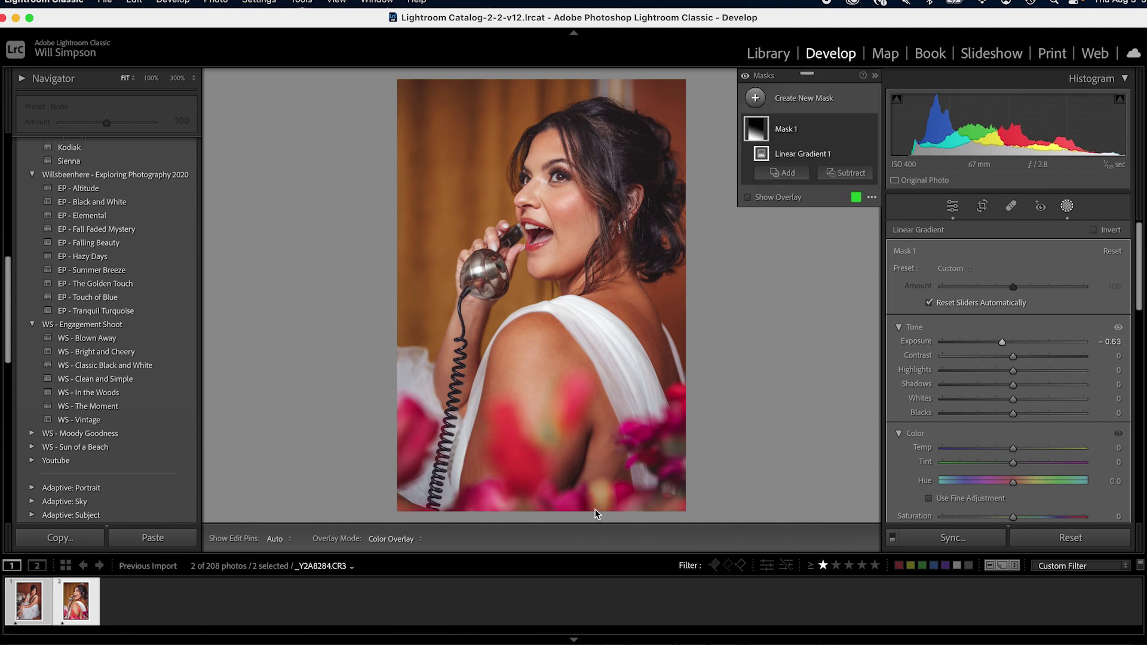
Add a Select Subject mask, raising Exposure slightly and lowering Highlights.
{"action": "left_click", "coordinate": [783, 172]}
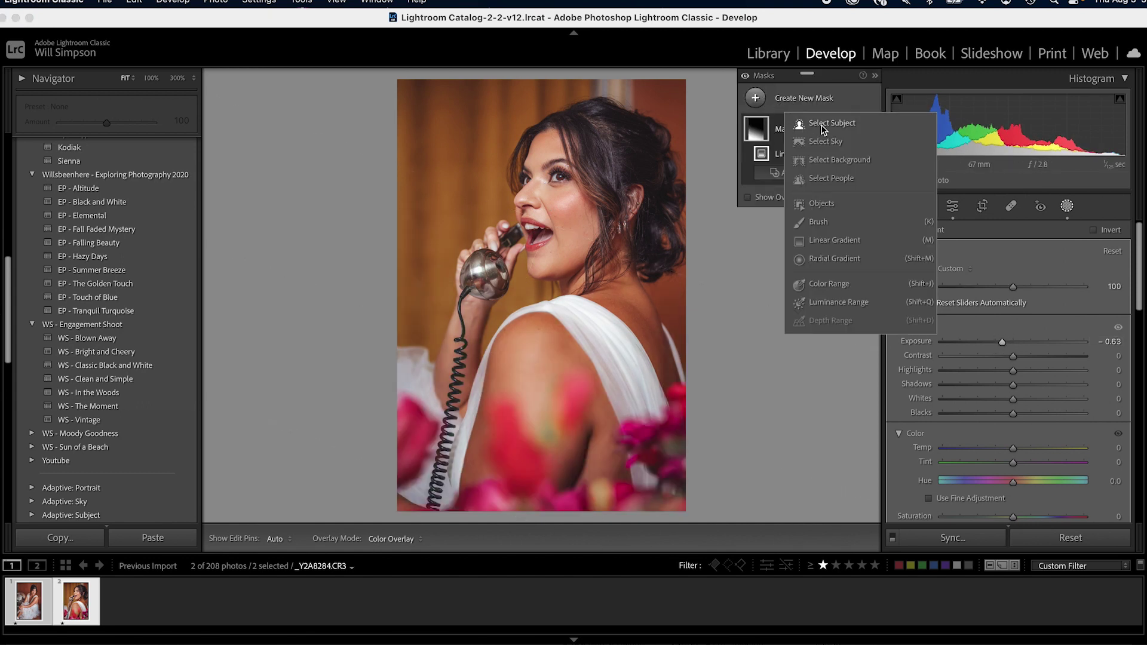
{"action": "left_click", "coordinate": [824, 128]}
{"action": "left_click_drag", "start_coordinate": [1015, 342], "coordinate": [1017, 346]}
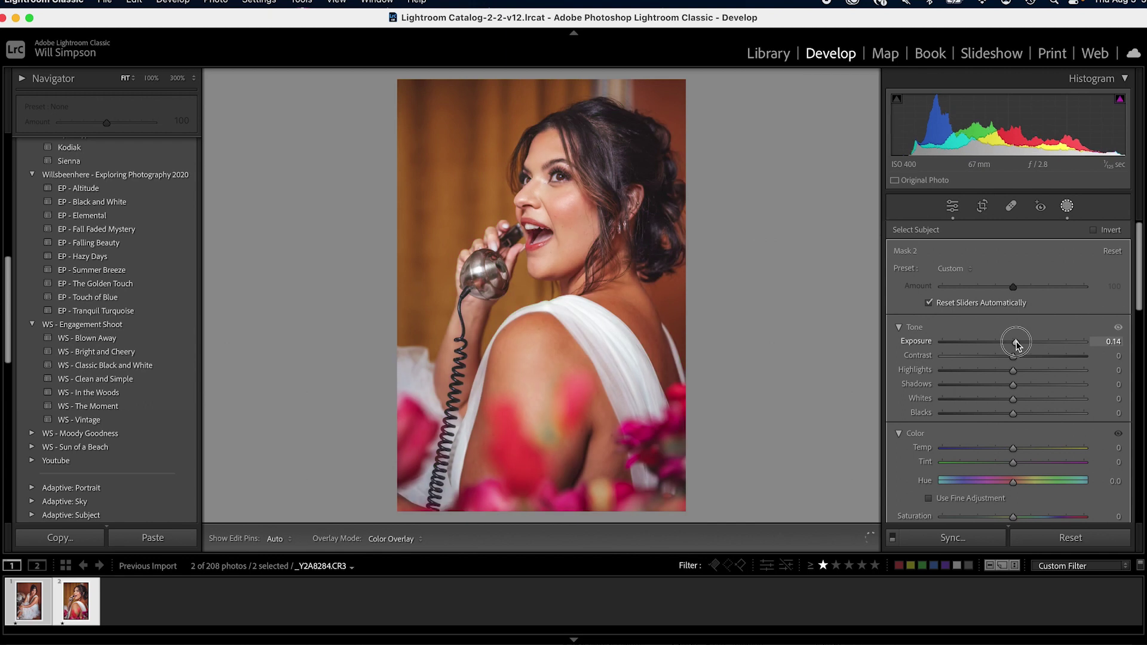
{"action": "left_click_drag", "start_coordinate": [1015, 399], "coordinate": [997, 374]}
Duplicate and invert the subject mask, setting Exposure -0.13 and Temp -7 for the background.
{"action": "left_click", "coordinate": [856, 129]}
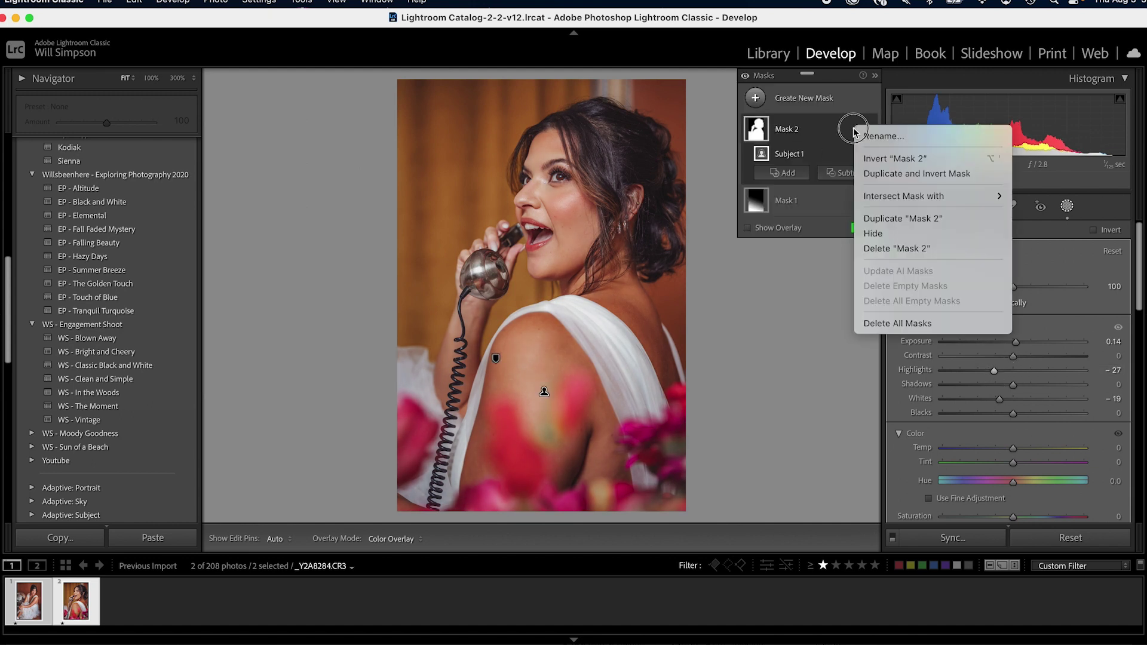
{"action": "left_click", "coordinate": [944, 173]}
{"action": "left_click_drag", "start_coordinate": [1013, 341], "coordinate": [1012, 345]}
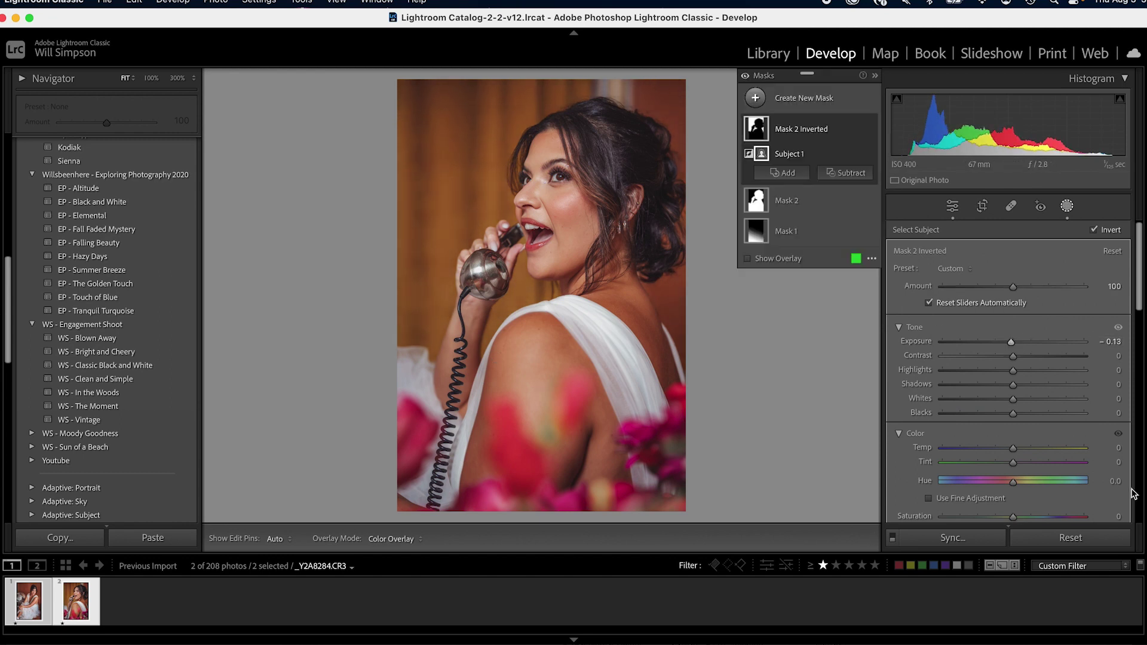
{"action": "left_click_drag", "start_coordinate": [1012, 450], "coordinate": [1010, 453]}
{"action": "left_click", "coordinate": [787, 99]}
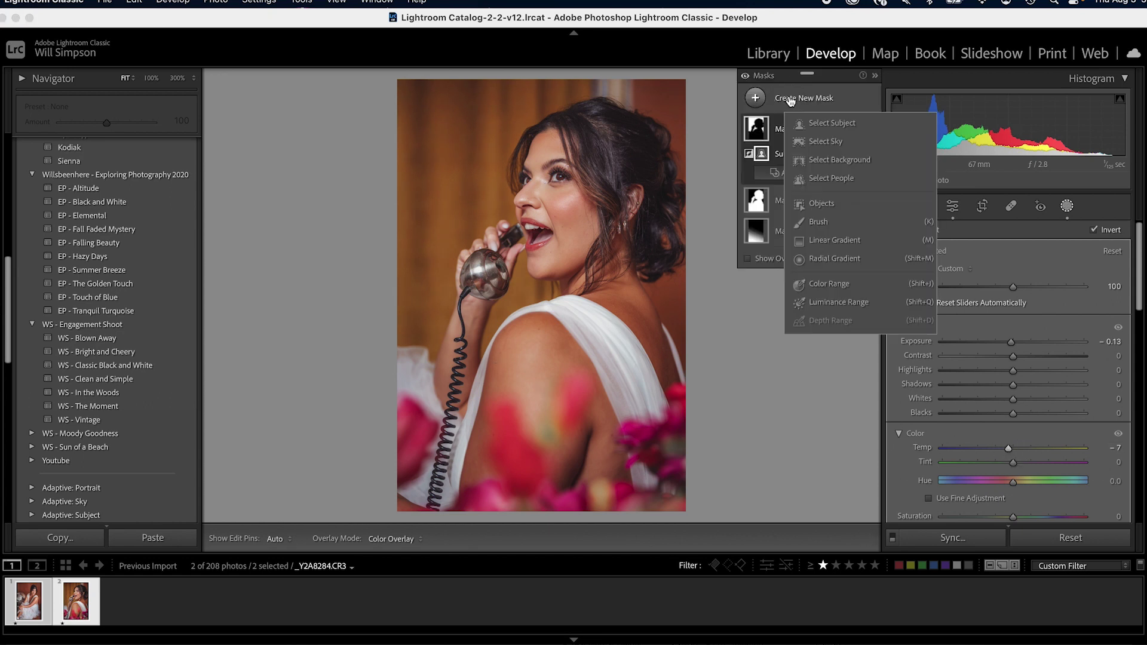
Create a people mask on Person 1's facial skin and body skin.
{"action": "left_click", "coordinate": [840, 178]}
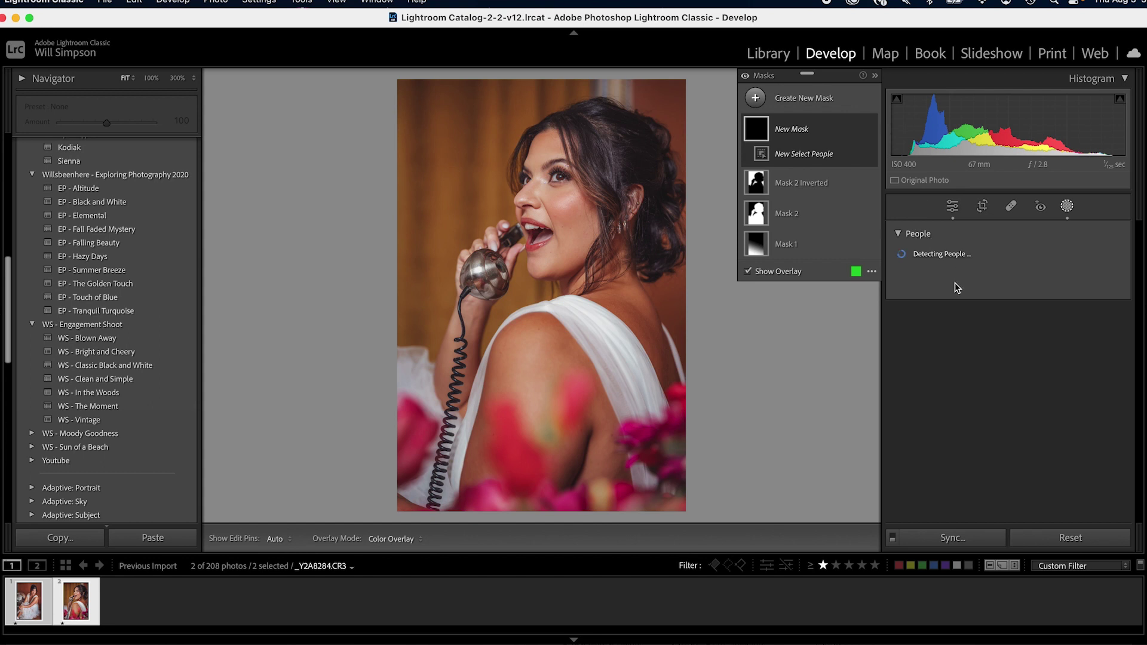
{"action": "left_click", "coordinate": [913, 284]}
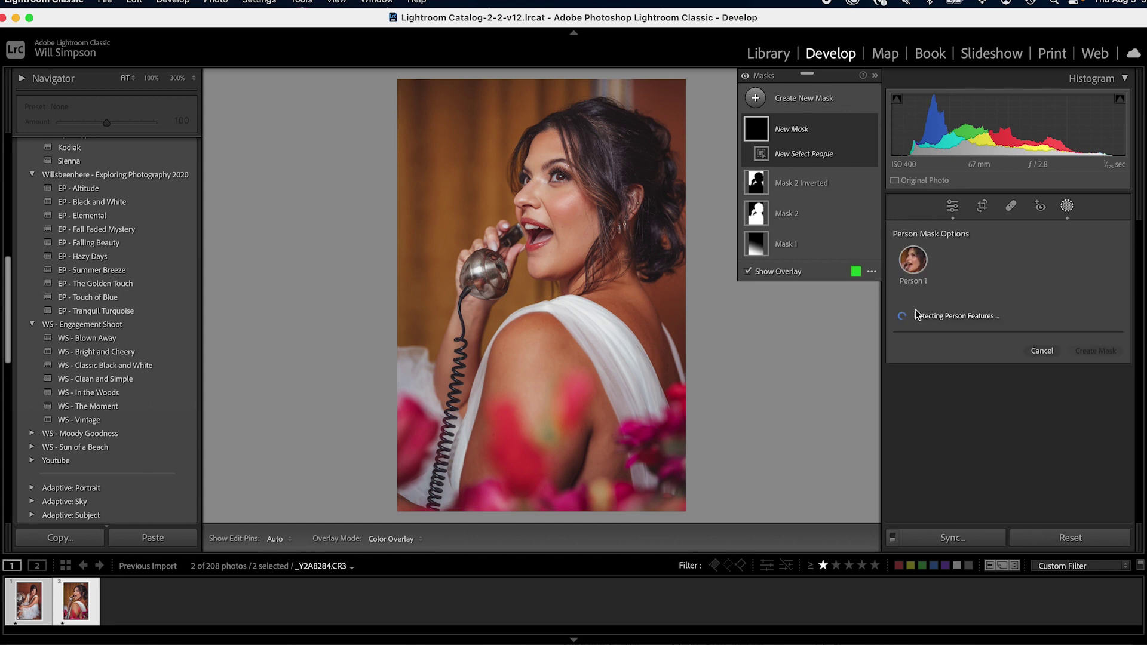
{"action": "left_click", "coordinate": [922, 339]}
{"action": "left_click", "coordinate": [920, 359]}
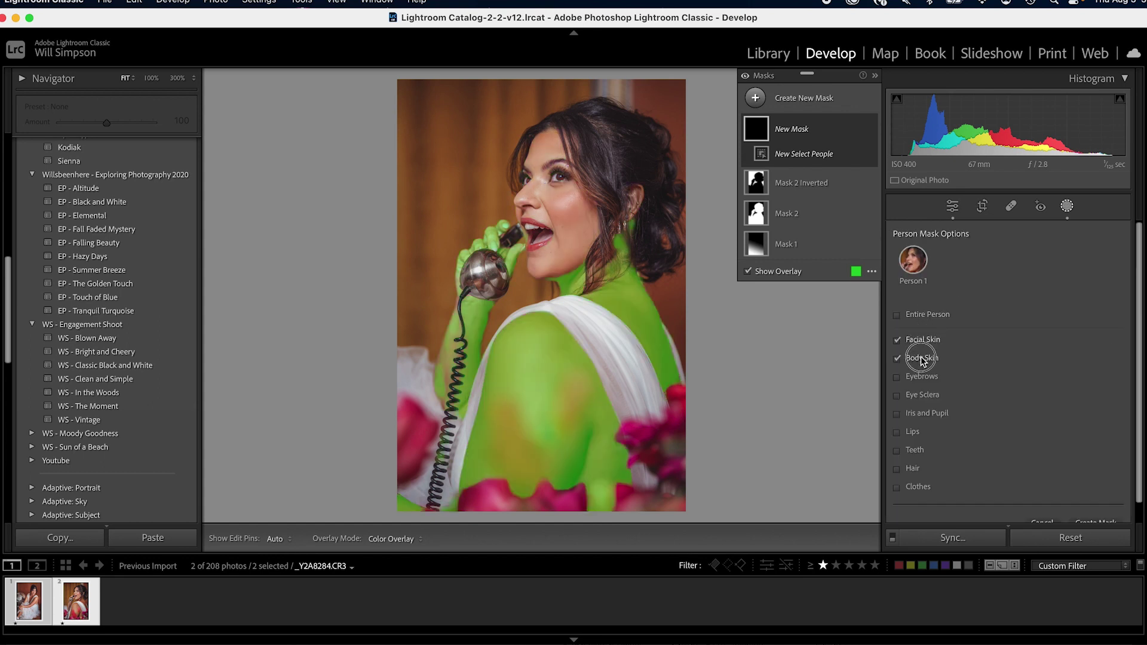
{"action": "scroll", "coordinate": [1082, 490], "scroll_direction": "down", "scroll_amount": 2}
{"action": "left_click", "coordinate": [1095, 504]}
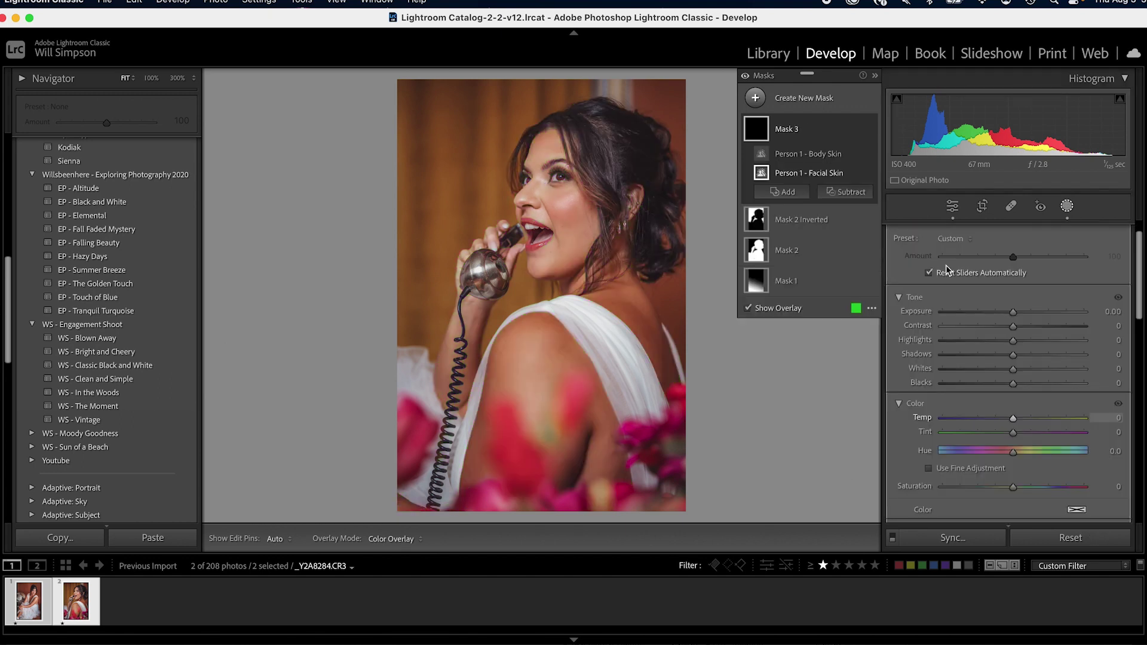
Apply the Soften Skin (Lite) preset to the skin mask at Amount 60.
{"action": "left_click", "coordinate": [953, 240]}
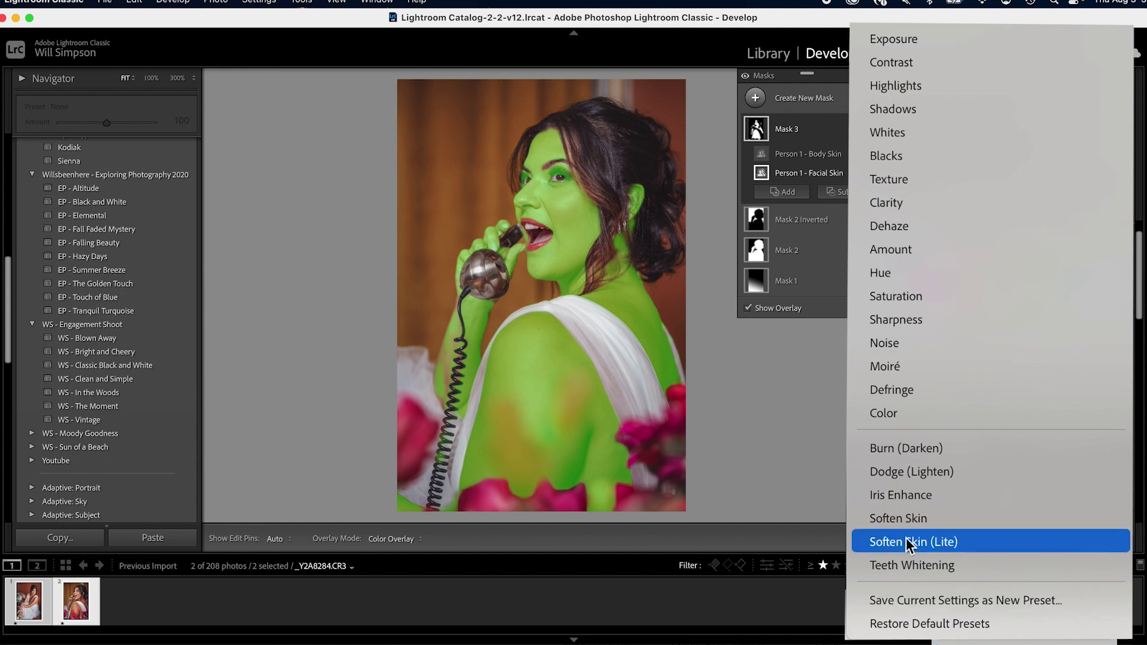
{"action": "left_click", "coordinate": [784, 269]}
{"action": "left_click_drag", "start_coordinate": [1005, 254], "coordinate": [987, 265]}
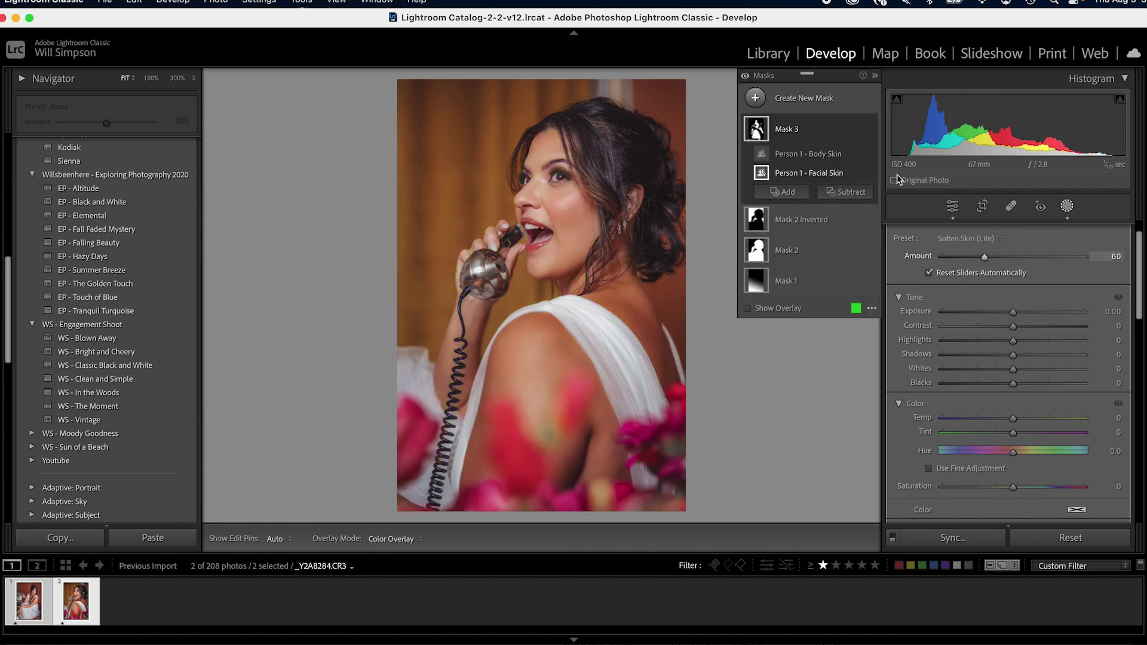
Create a new people mask limited to the woman's iris and pupil.
{"action": "left_click", "coordinate": [784, 99]}
{"action": "left_click", "coordinate": [826, 179]}
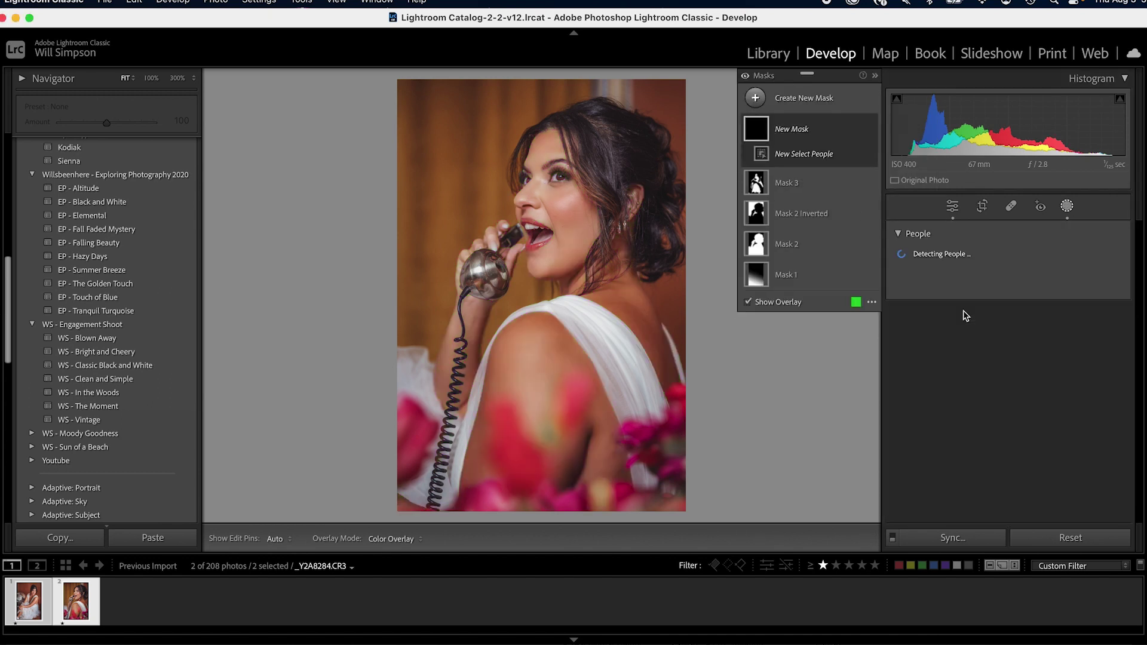
{"action": "left_click", "coordinate": [925, 413]}
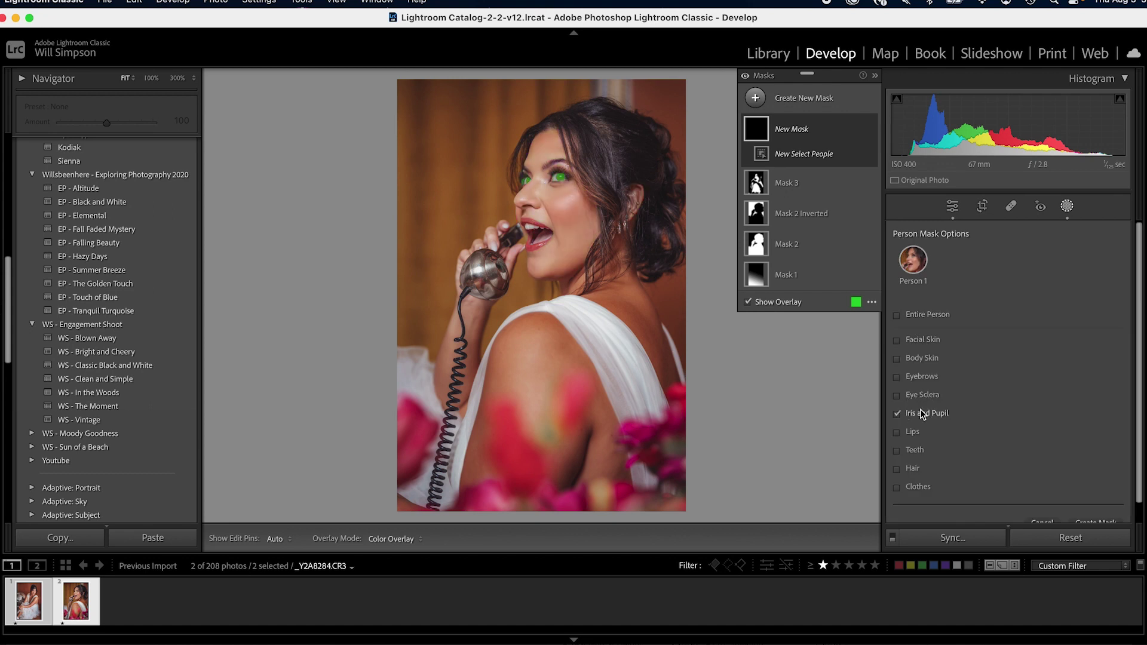
{"action": "scroll", "coordinate": [1101, 445], "scroll_direction": "down", "scroll_amount": 1}
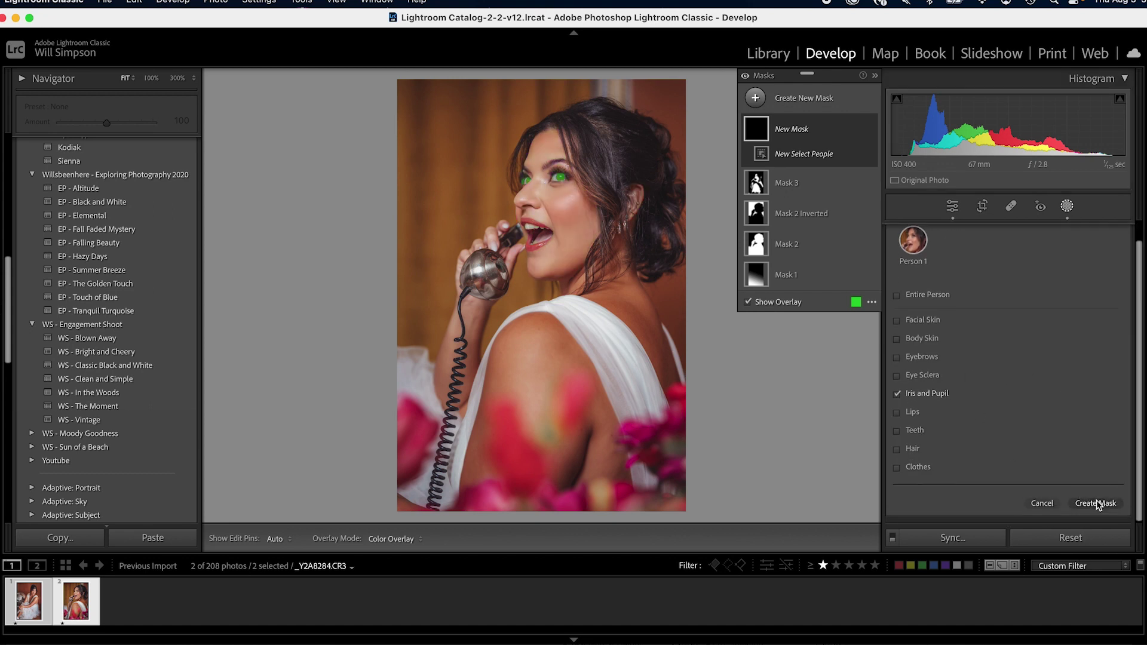
{"action": "key", "text": "Return"}
Apply the Iris Enhance preset to the eye mask at Amount 75.
{"action": "left_click", "coordinate": [956, 248]}
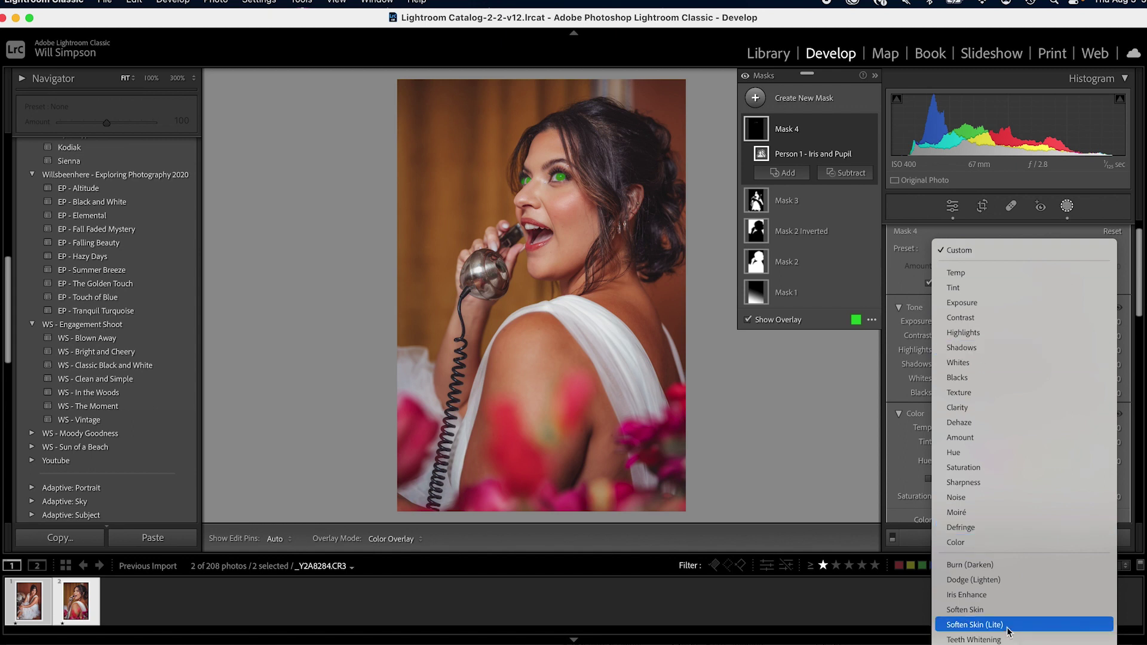
{"action": "left_click", "coordinate": [1002, 595]}
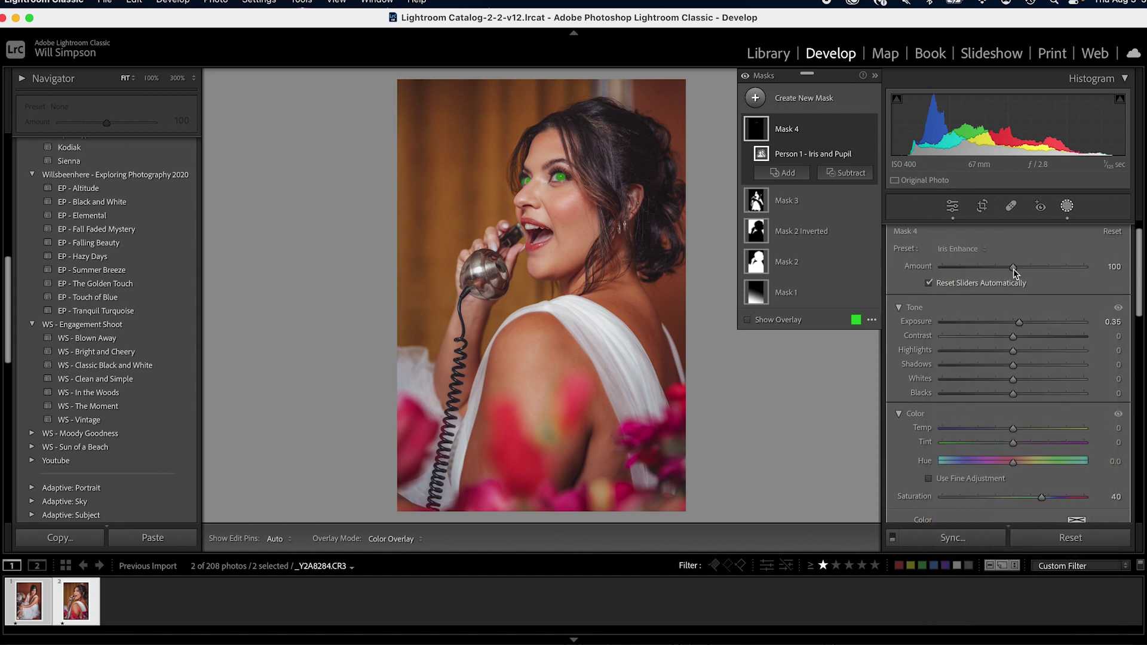
{"action": "left_click_drag", "start_coordinate": [1014, 271], "coordinate": [996, 272]}
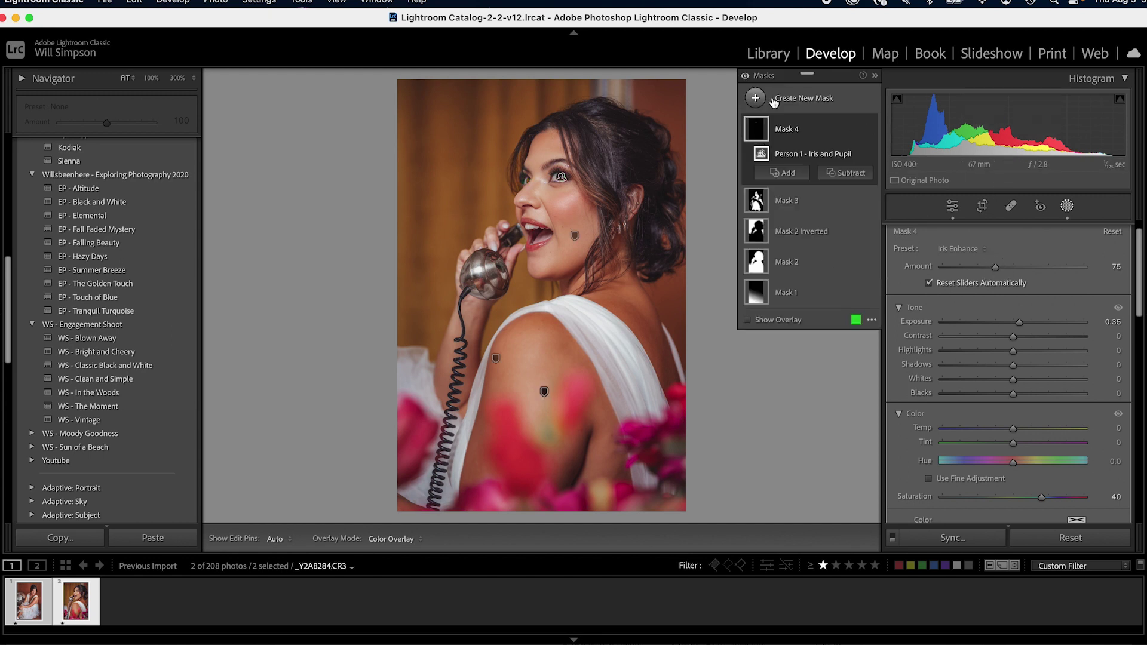
{"action": "left_click", "coordinate": [795, 173]}
Mask the woman's teeth and apply the Teeth Whitening preset at Amount 100.
{"action": "left_click", "coordinate": [822, 178]}
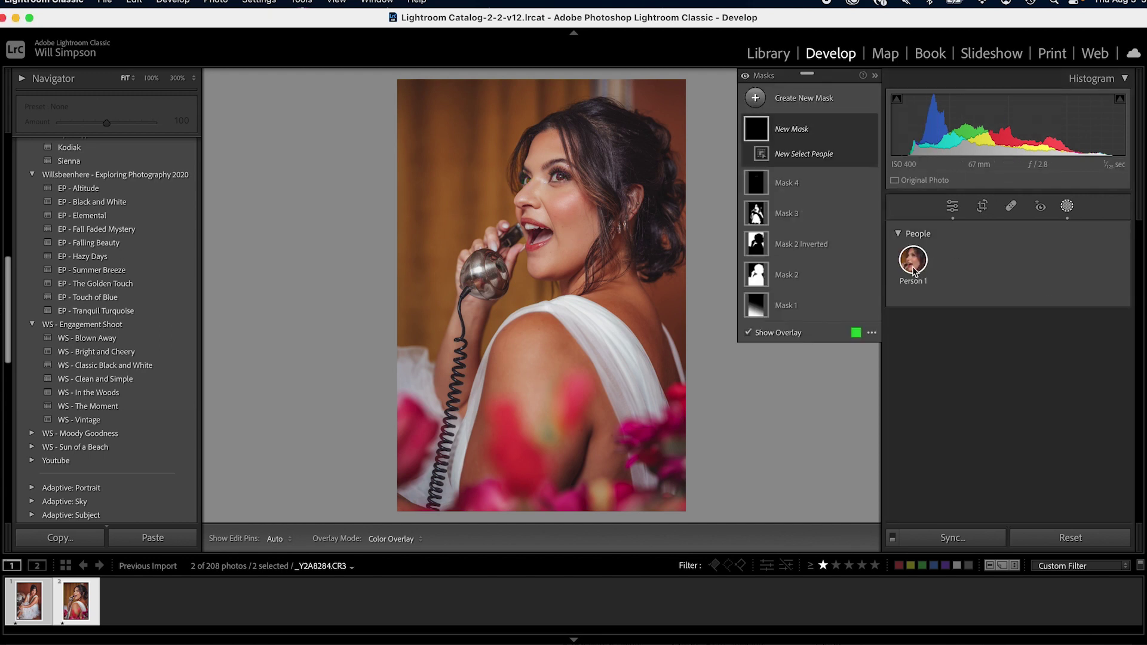
{"action": "left_click", "coordinate": [913, 260]}
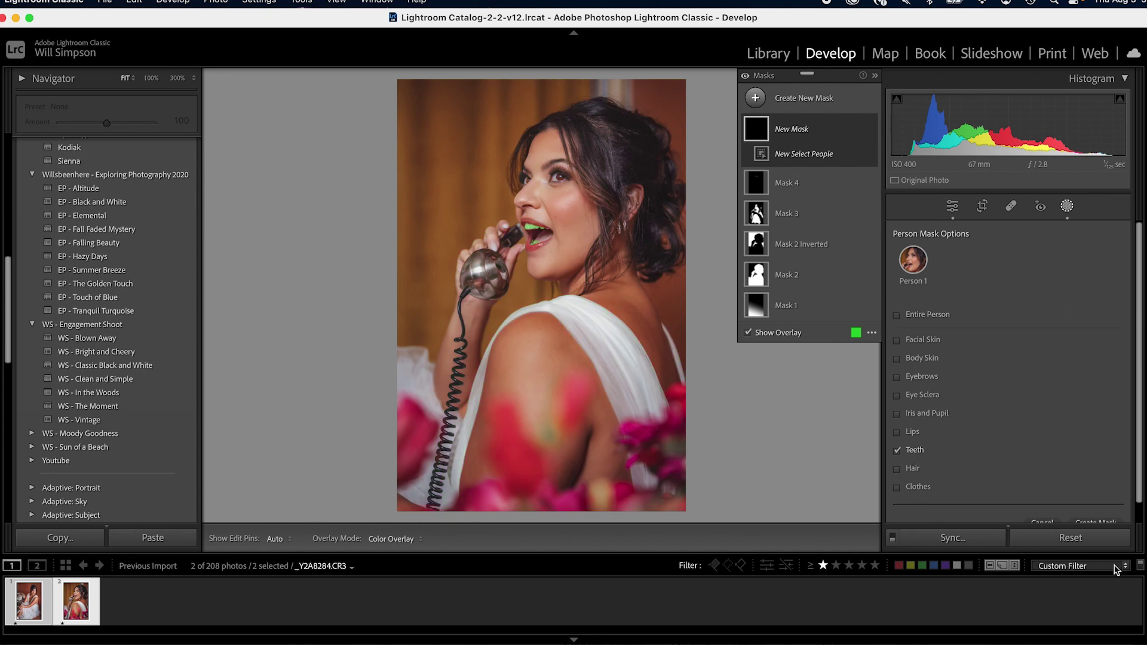
{"action": "scroll", "coordinate": [1101, 496], "scroll_direction": "down", "scroll_amount": 1}
{"action": "left_click", "coordinate": [1102, 503]}
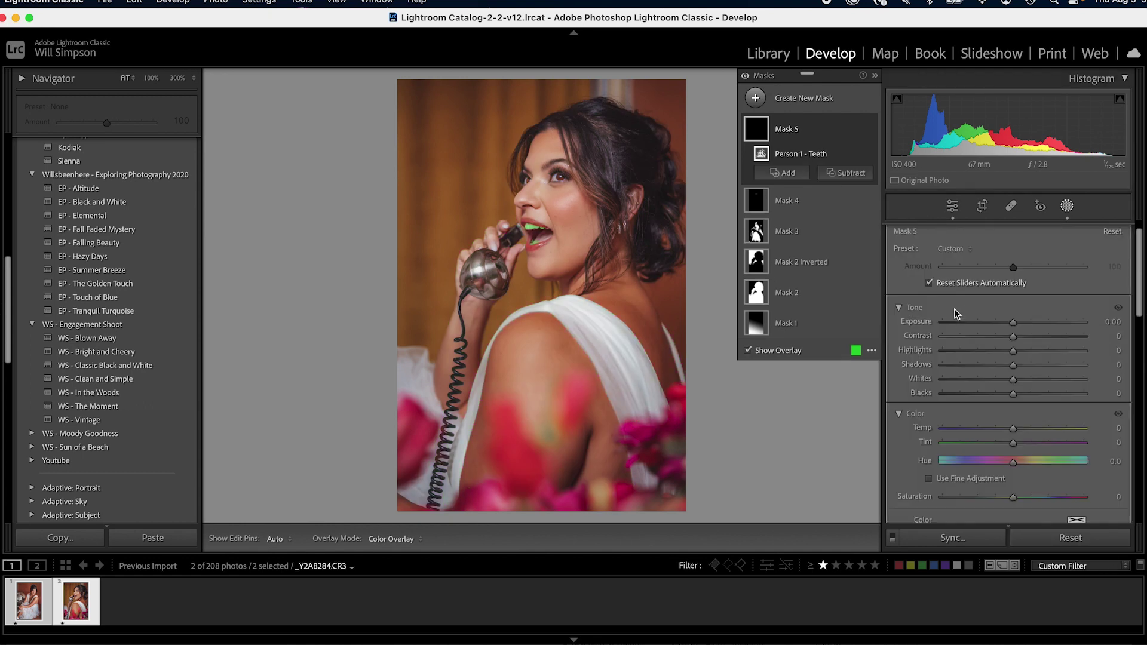
{"action": "left_click", "coordinate": [955, 249]}
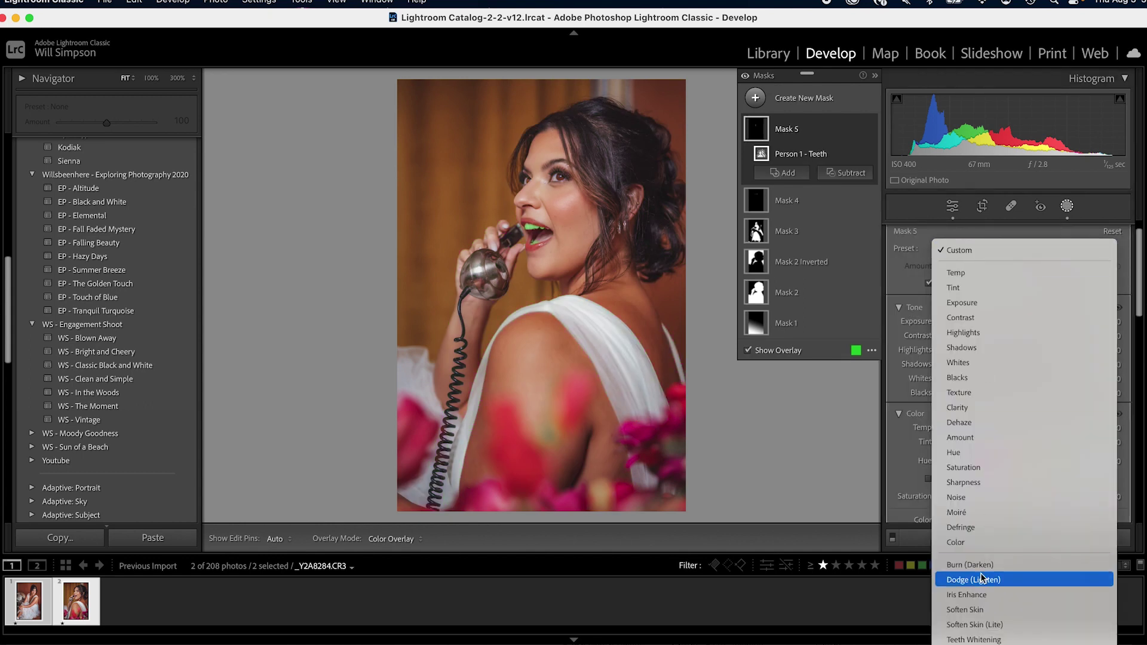
{"action": "left_click", "coordinate": [986, 640]}
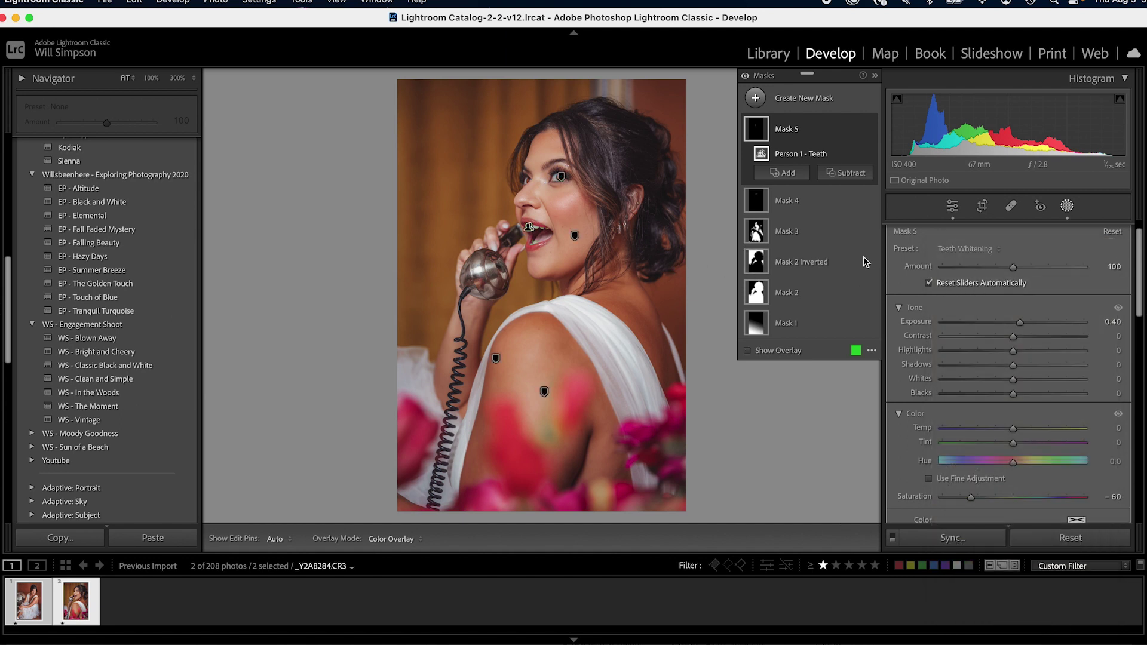
Toggle all mask adjustments off and on twice to compare with the original photo.
{"action": "left_click", "coordinate": [746, 77]}
{"action": "left_click", "coordinate": [746, 76]}
{"action": "left_click", "coordinate": [746, 77]}
{"action": "left_click", "coordinate": [746, 77]}
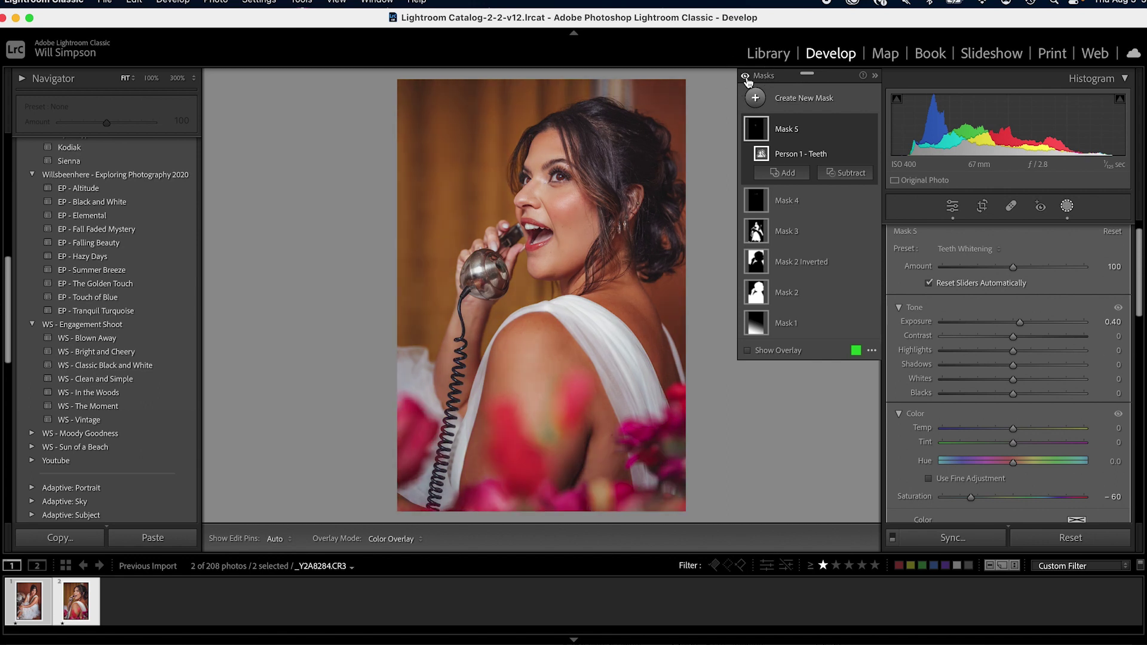